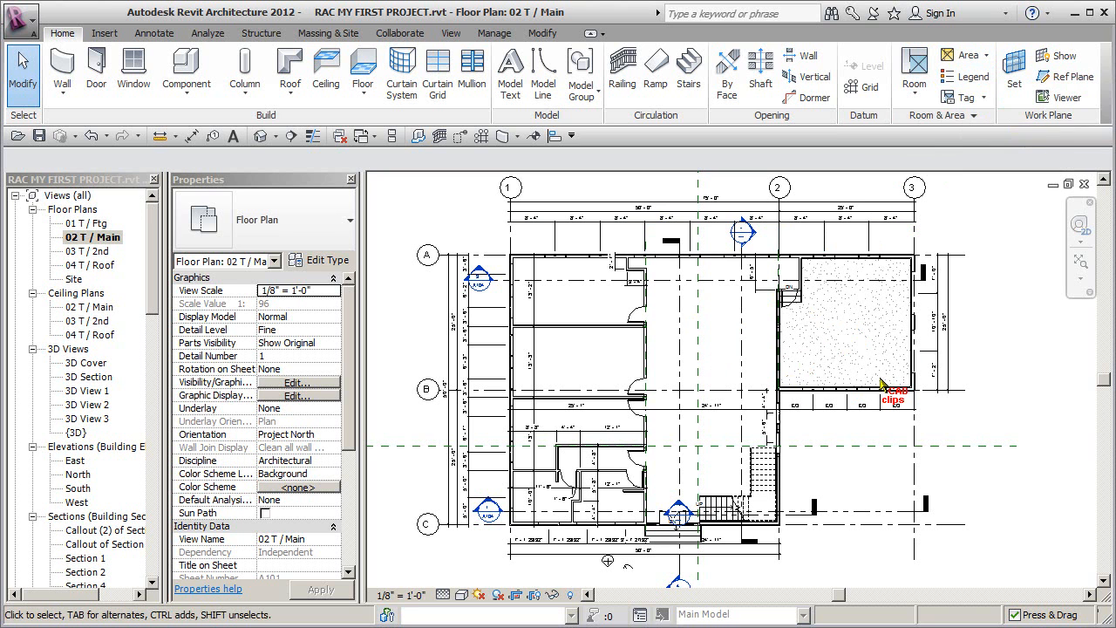
Place tagged rooms in the three large enclosed spaces along the west side of the 02 T / Main floor plan
{"action": "left_click", "coordinate": [914, 94]}
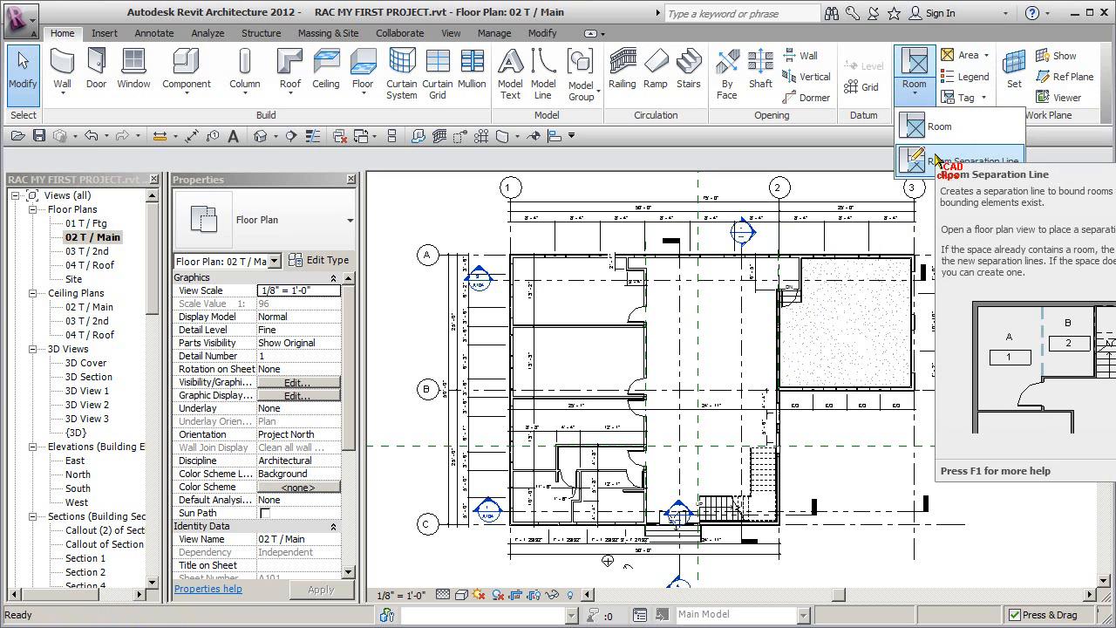
{"action": "left_click", "coordinate": [915, 65]}
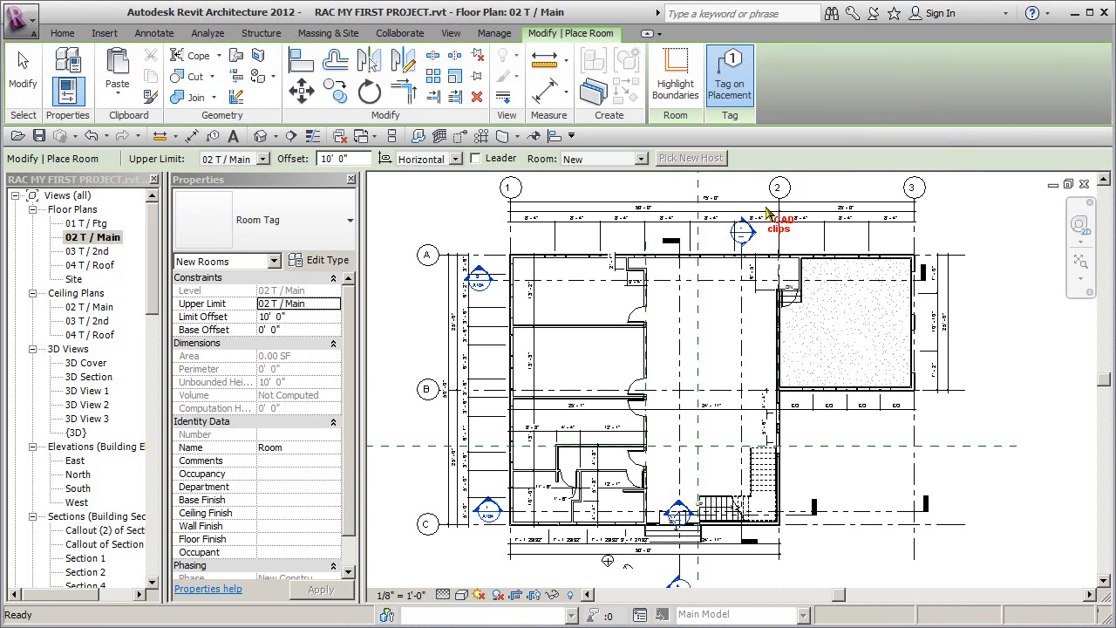
{"action": "scroll", "coordinate": [560, 316], "scroll_direction": "up", "scroll_amount": 5}
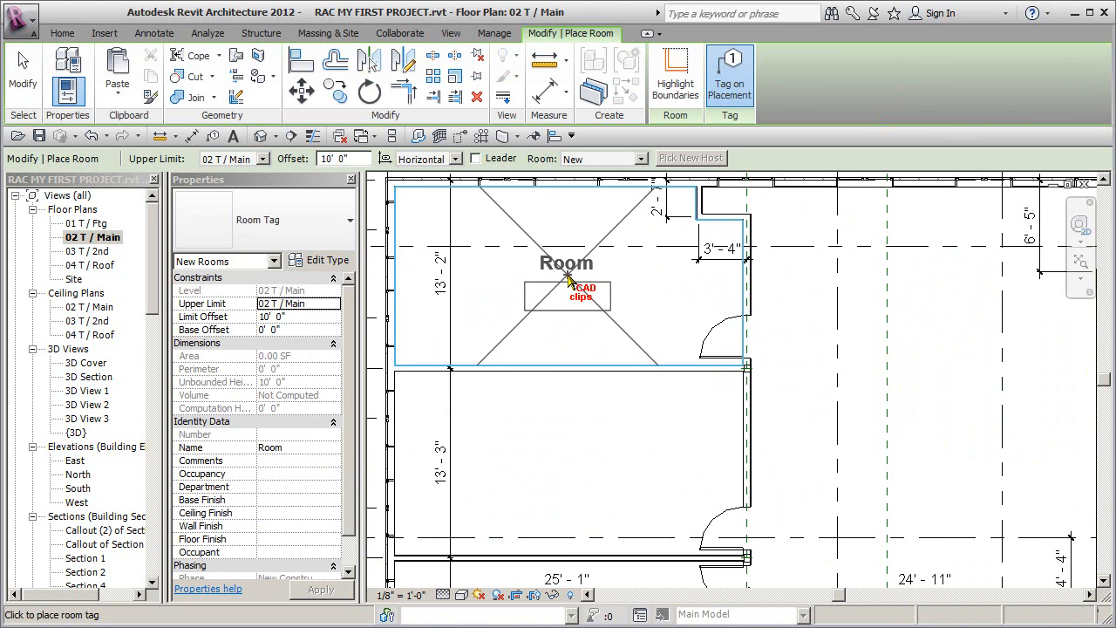
{"action": "left_click", "coordinate": [567, 277]}
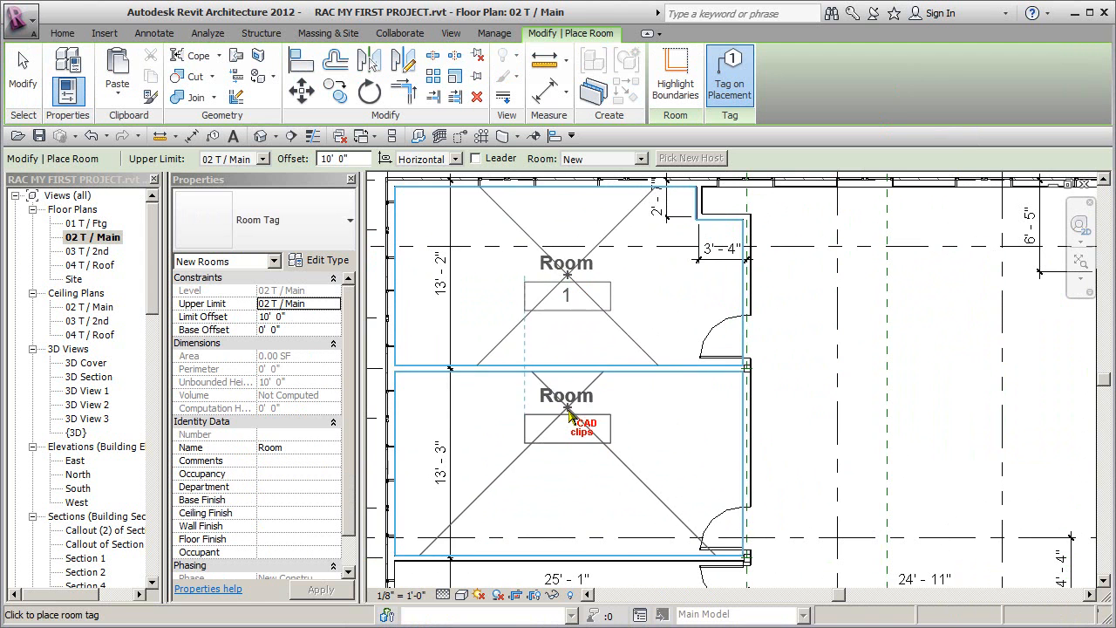
{"action": "middle_click_drag", "start_coordinate": [578, 428], "coordinate": [591, 259]}
{"action": "scroll", "coordinate": [580, 270], "scroll_direction": "down", "scroll_amount": 1}
{"action": "left_click", "coordinate": [566, 281]}
{"action": "left_click", "coordinate": [567, 417]}
Place tagged rooms in the small hallway and the two small rooms below it in the southwest corner
{"action": "middle_click_drag", "start_coordinate": [565, 461], "coordinate": [570, 223]}
{"action": "left_click", "coordinate": [627, 263]}
{"action": "left_click", "coordinate": [503, 355]}
{"action": "left_click", "coordinate": [656, 368]}
Place tagged rooms in the large central space and the stippled-floor room to the east, ending room placement
{"action": "middle_click_drag", "start_coordinate": [787, 352], "coordinate": [510, 485]}
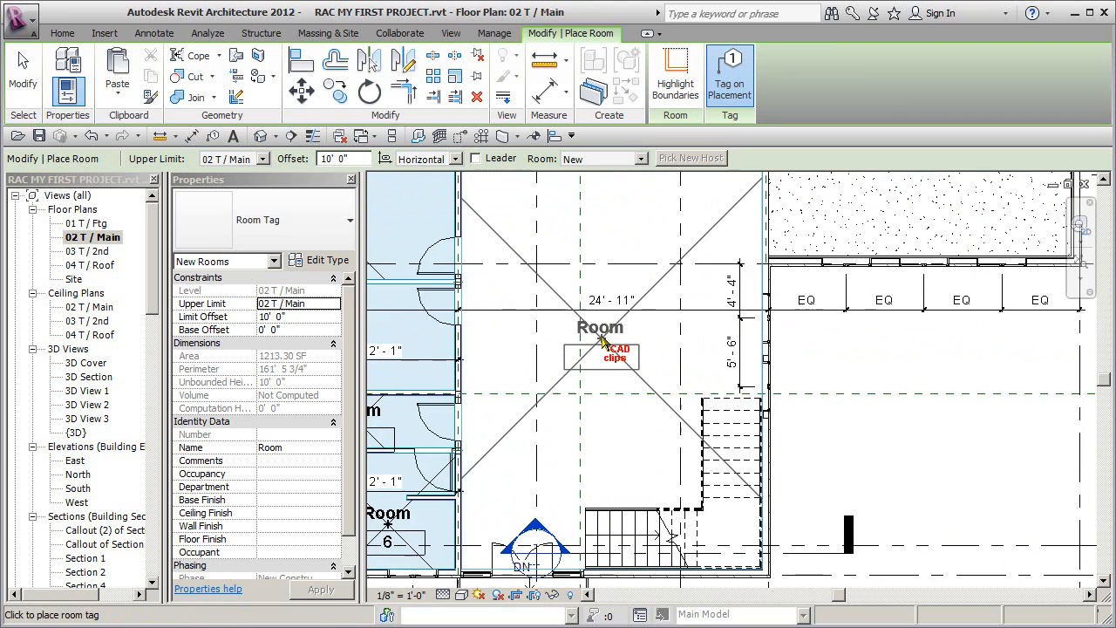
{"action": "scroll", "coordinate": [601, 348], "scroll_direction": "down", "scroll_amount": 2}
{"action": "left_click", "coordinate": [611, 264]}
{"action": "middle_click_drag", "start_coordinate": [737, 248], "coordinate": [659, 344]}
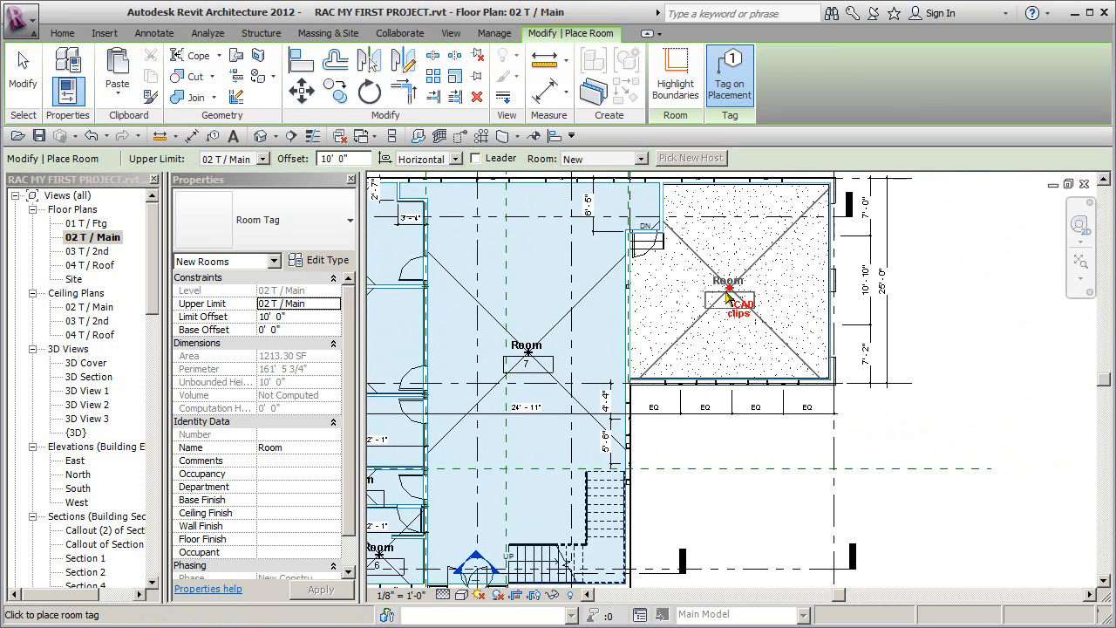
{"action": "left_click", "coordinate": [728, 290]}
{"action": "middle_click_drag", "start_coordinate": [746, 334], "coordinate": [872, 321]}
{"action": "middle_click_drag", "start_coordinate": [652, 349], "coordinate": [746, 324]}
{"action": "key", "text": "Escape"}
{"action": "key", "text": "Escape"}
{"action": "middle_click_drag", "start_coordinate": [703, 367], "coordinate": [758, 431]}
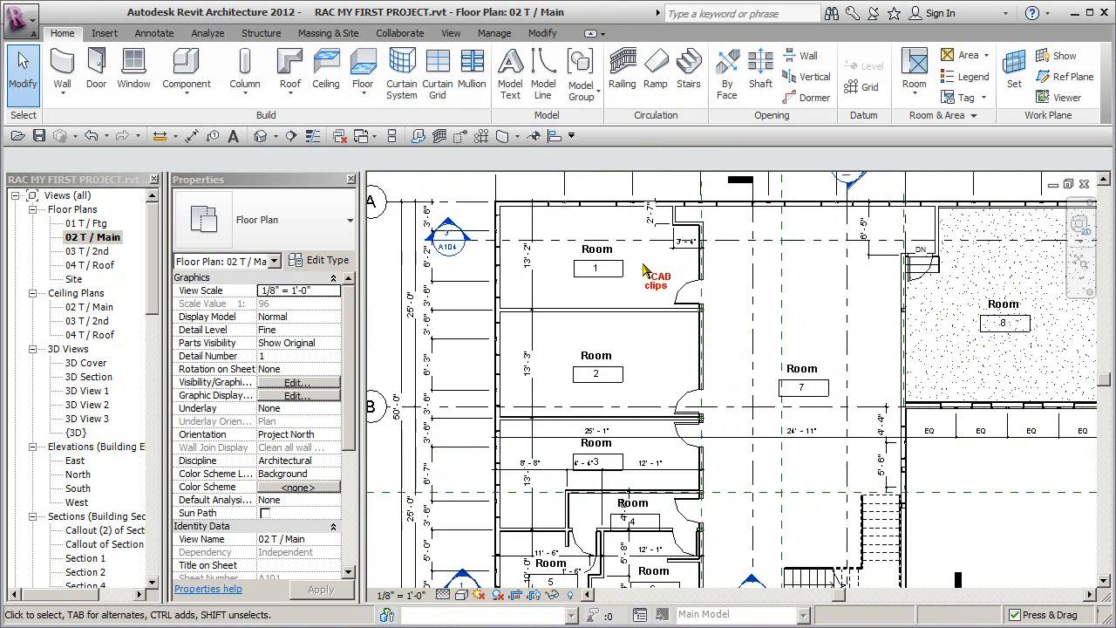
Select the room element numbered 1 and set its name property to OFFICE 1
{"action": "left_click", "coordinate": [672, 293]}
{"action": "left_click", "coordinate": [626, 289]}
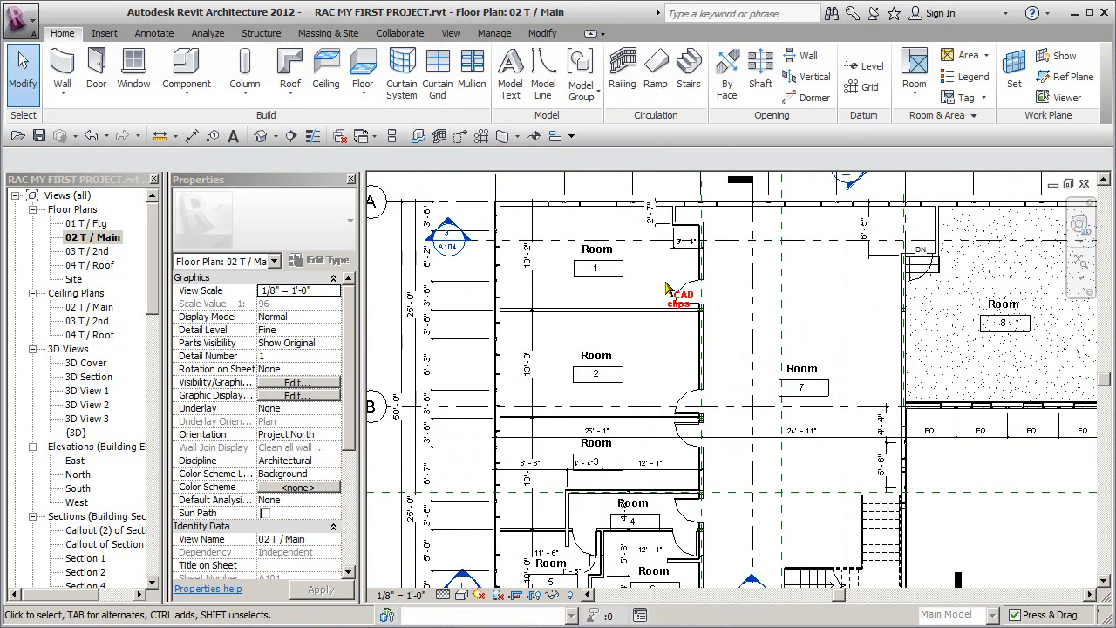
{"action": "left_click", "coordinate": [635, 297]}
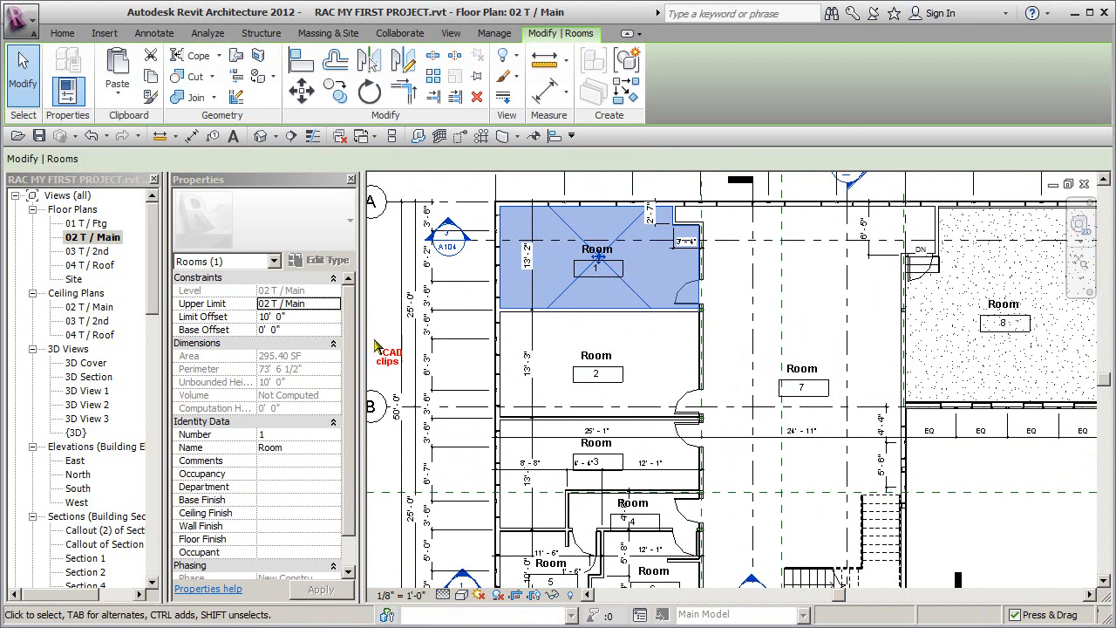
{"action": "left_click", "coordinate": [297, 448]}
{"action": "left_click_drag", "start_coordinate": [301, 448], "coordinate": [211, 449]}
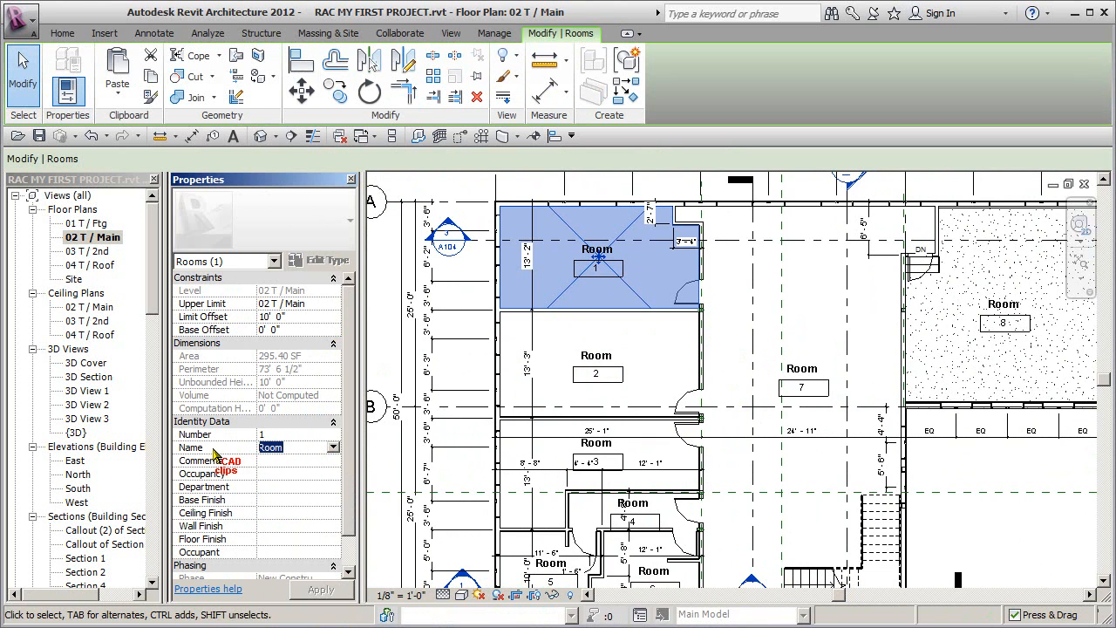
{"action": "type", "text": "OFFICE 1"}
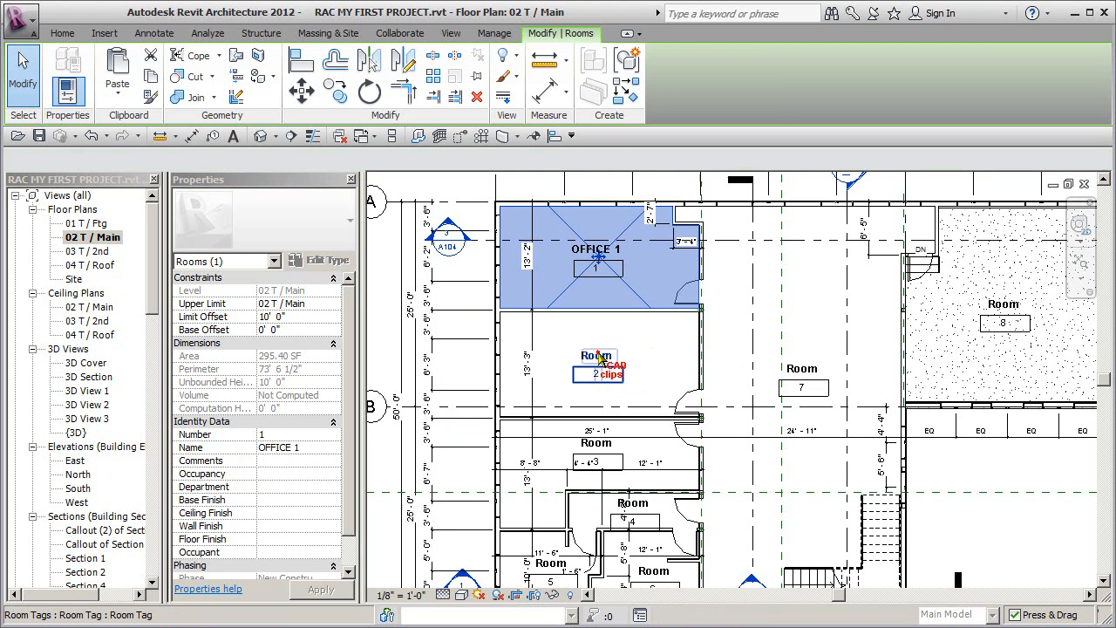
Rename room 2 as OFFICE 2 directly in its room tag
{"action": "left_click", "coordinate": [598, 355]}
{"action": "left_click", "coordinate": [610, 356]}
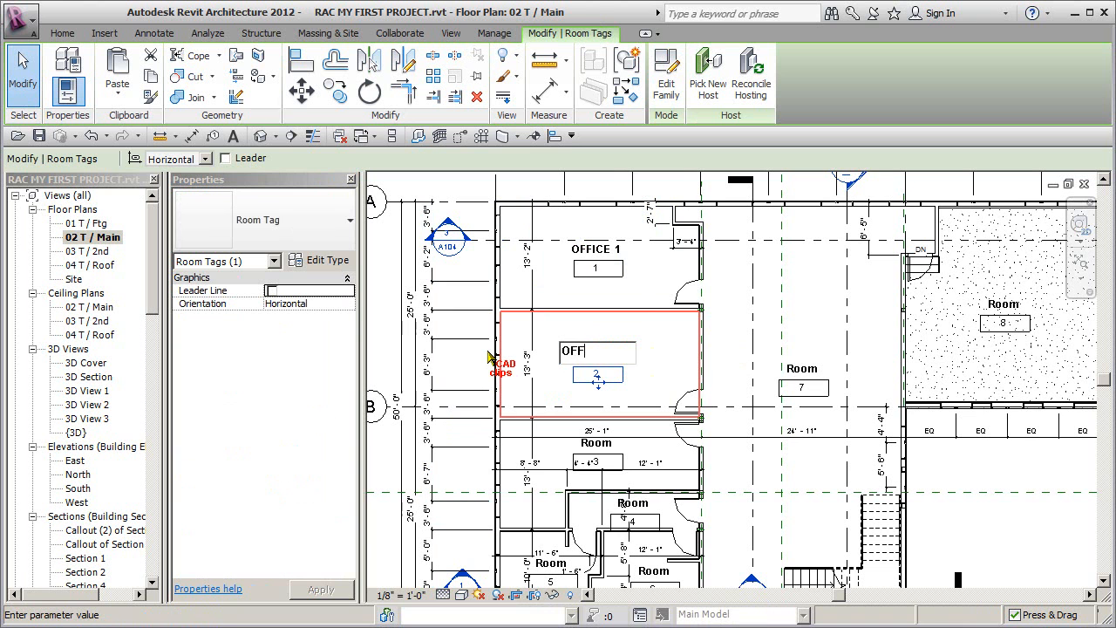
{"action": "type", "text": "OFFICE 2"}
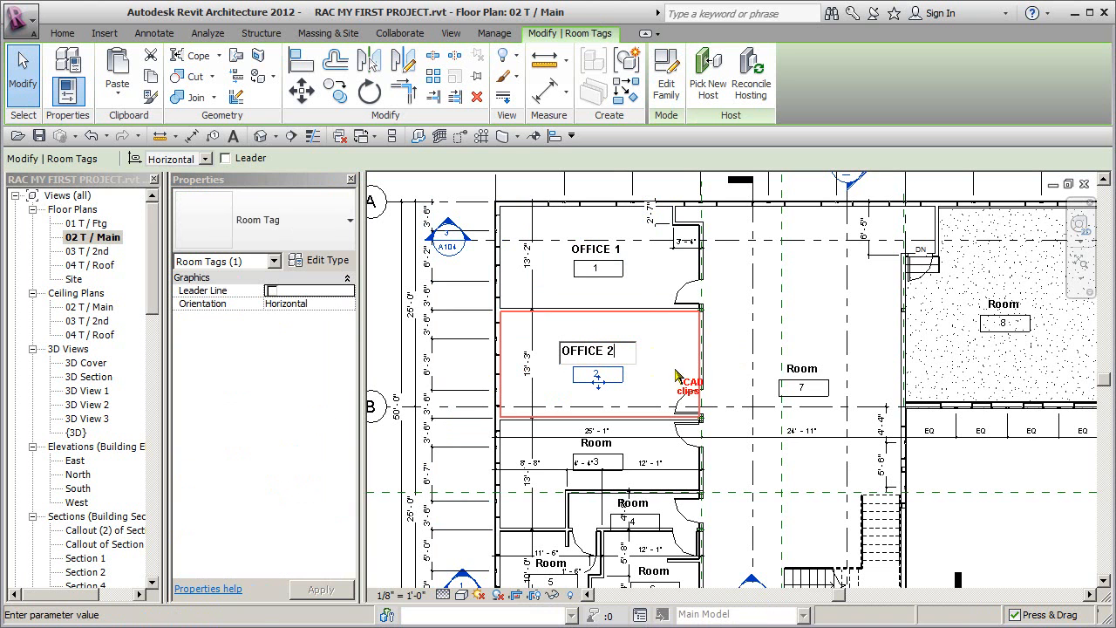
{"action": "left_click", "coordinate": [767, 329]}
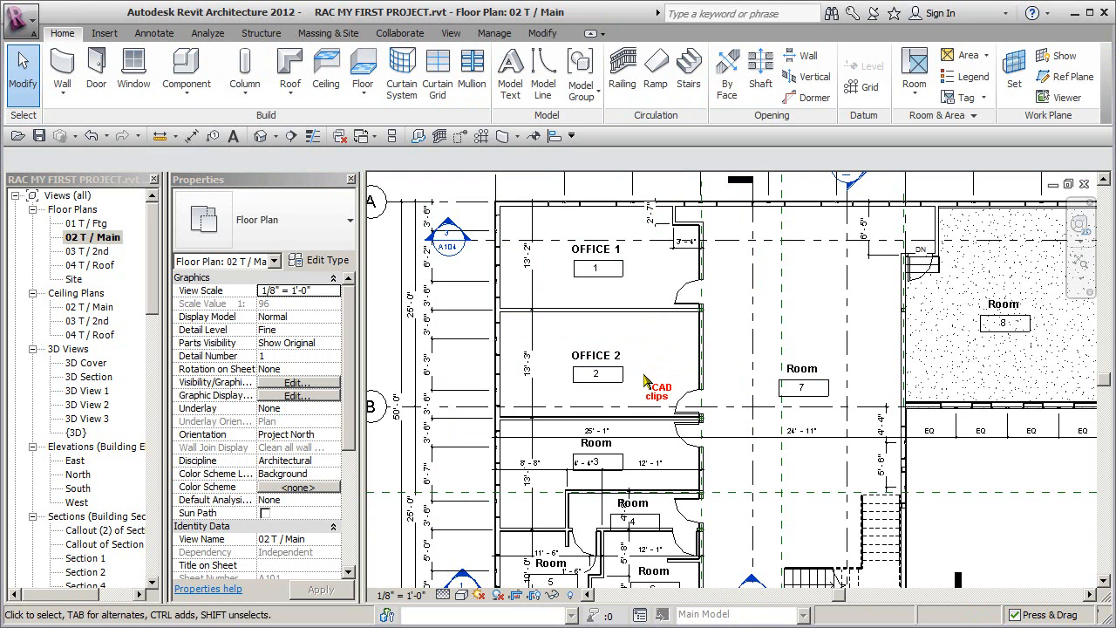
Select the OFFICE 2 room element to check its name in the properties, and clear the selection
{"action": "left_click", "coordinate": [625, 393]}
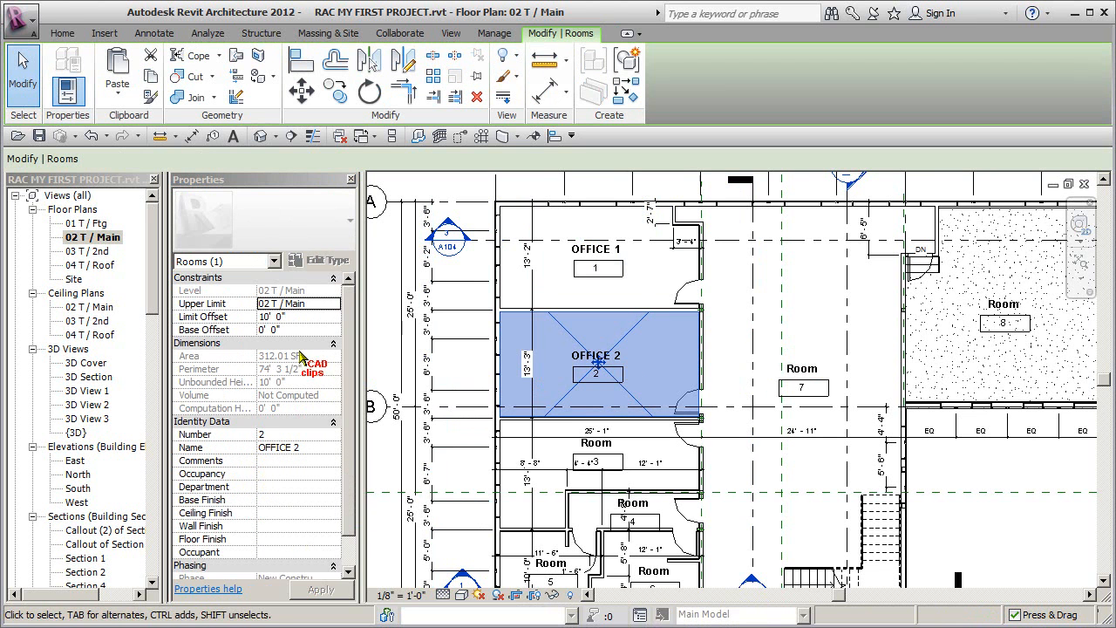
{"action": "middle_click_drag", "start_coordinate": [768, 308], "coordinate": [777, 178]}
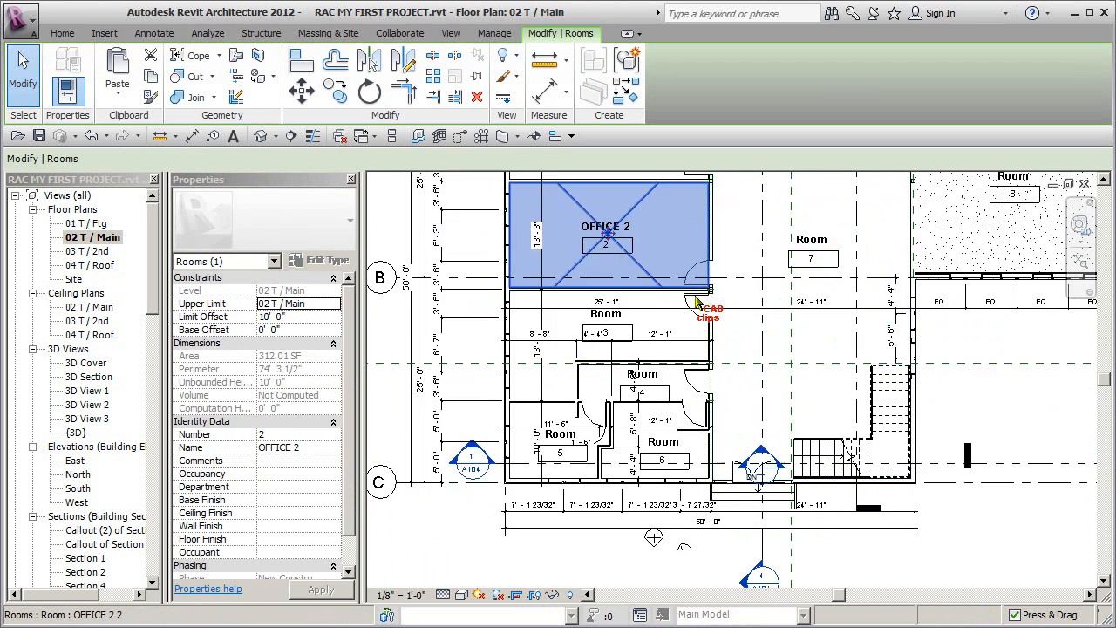
{"action": "key", "text": "Escape"}
Rename room 3 as OFFICE 3 directly in its room tag
{"action": "scroll", "coordinate": [622, 325], "scroll_direction": "up", "scroll_amount": 2}
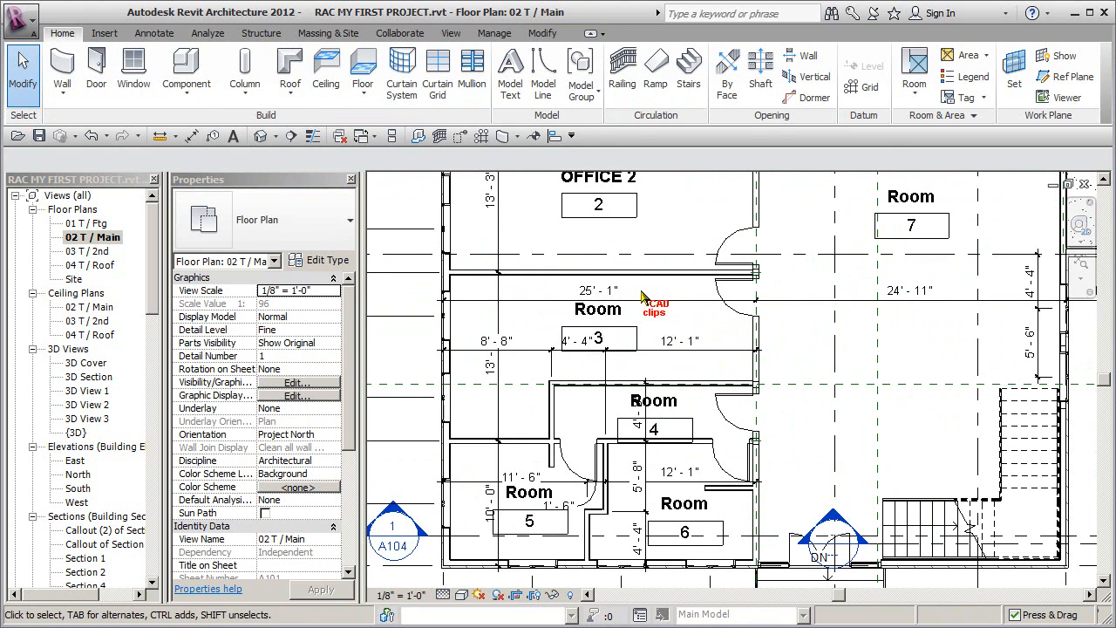
{"action": "left_click", "coordinate": [622, 307]}
{"action": "left_click", "coordinate": [582, 310]}
{"action": "double_click", "coordinate": [580, 310]}
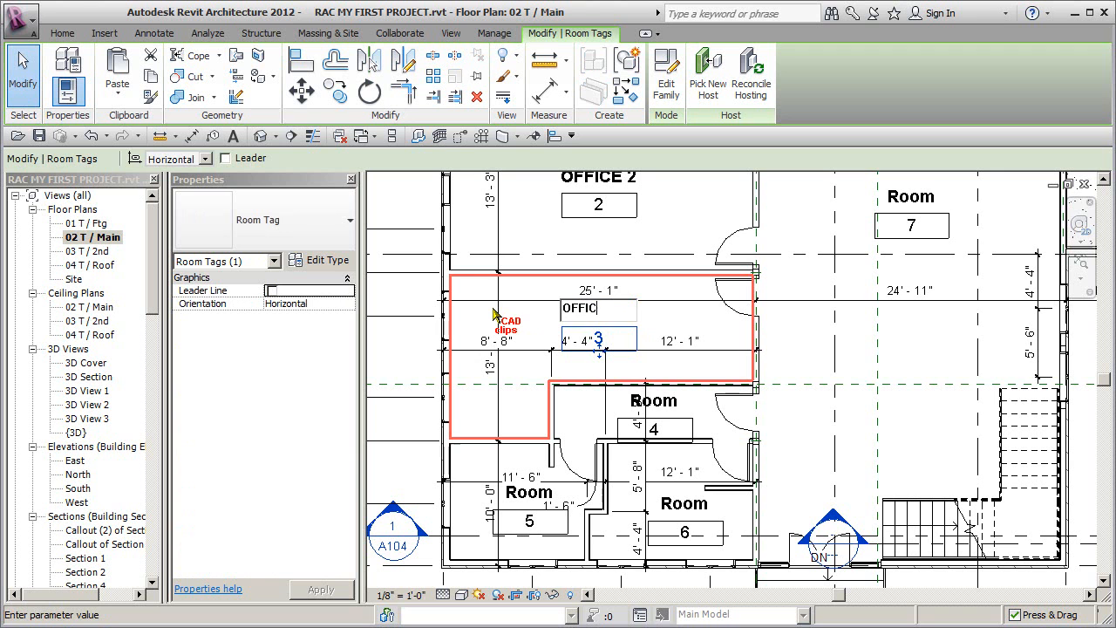
{"action": "type", "text": "OFFICE 3"}
Rename room 4 as HALL 1 in its tag, correcting the misspelled entry
{"action": "left_click", "coordinate": [667, 405]}
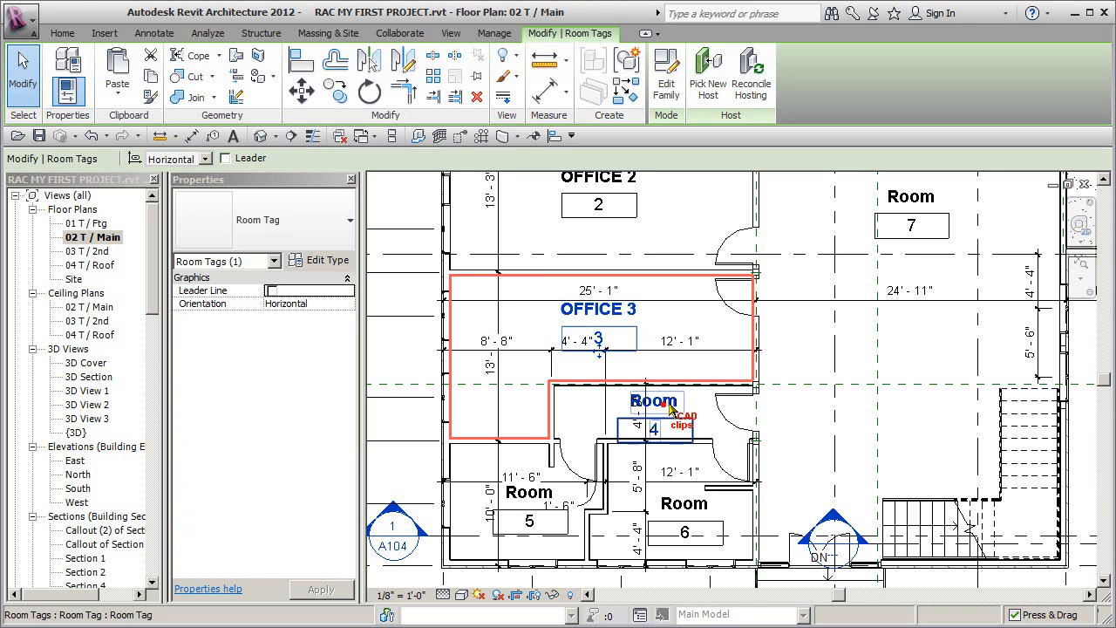
{"action": "left_click", "coordinate": [666, 402]}
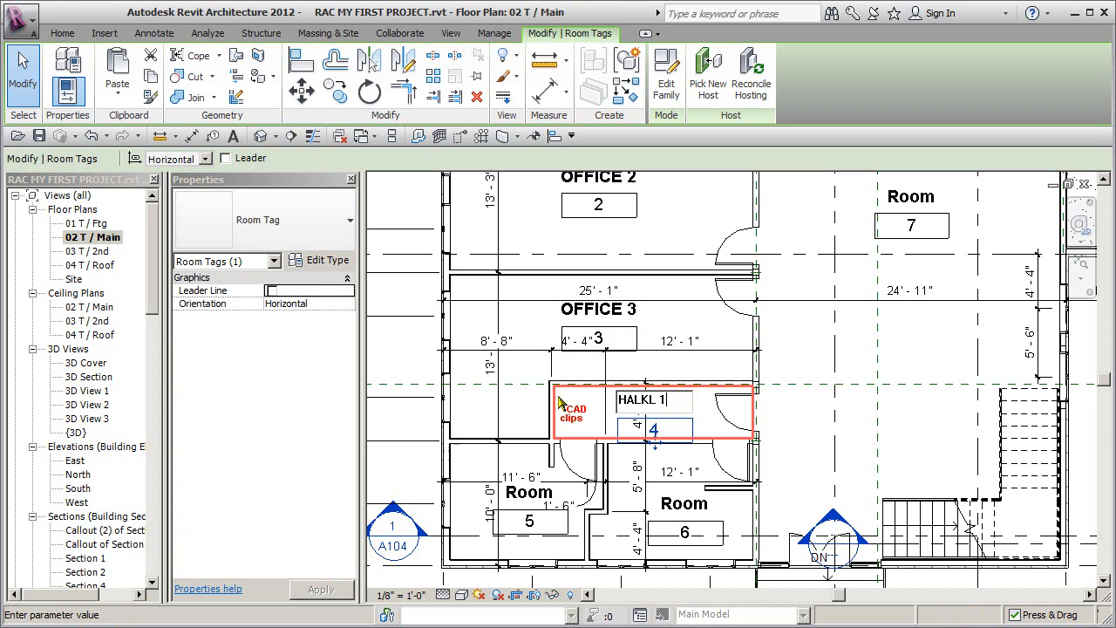
{"action": "left_click", "coordinate": [650, 403]}
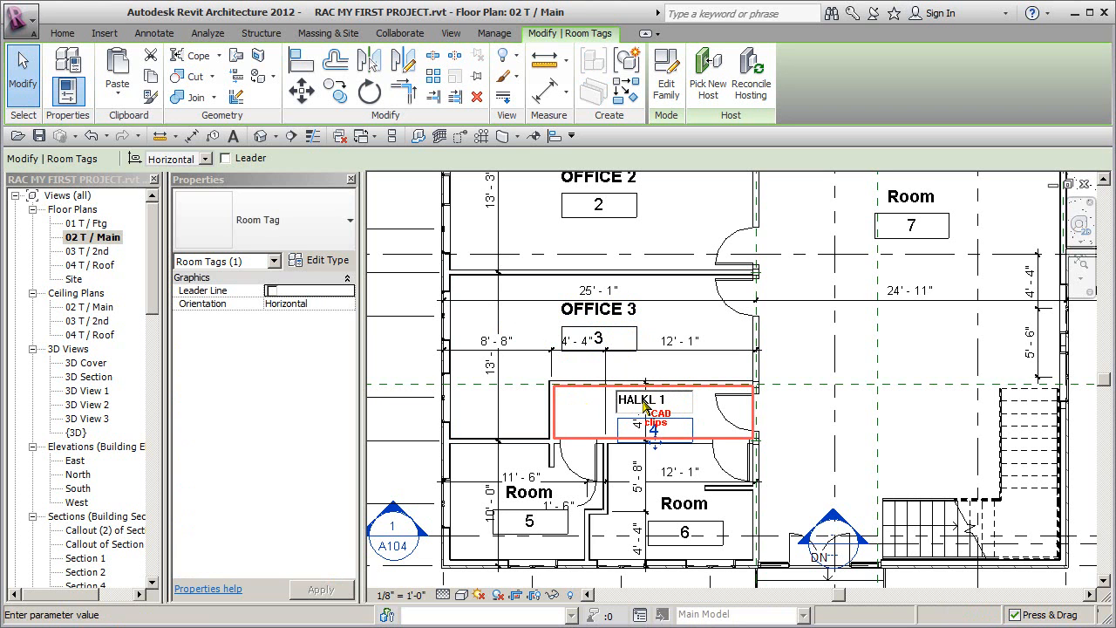
Rename room 5 as MEN 1 and room 6 as WOMEN 1 in their room tags
{"action": "left_click", "coordinate": [550, 492]}
{"action": "left_click", "coordinate": [548, 491]}
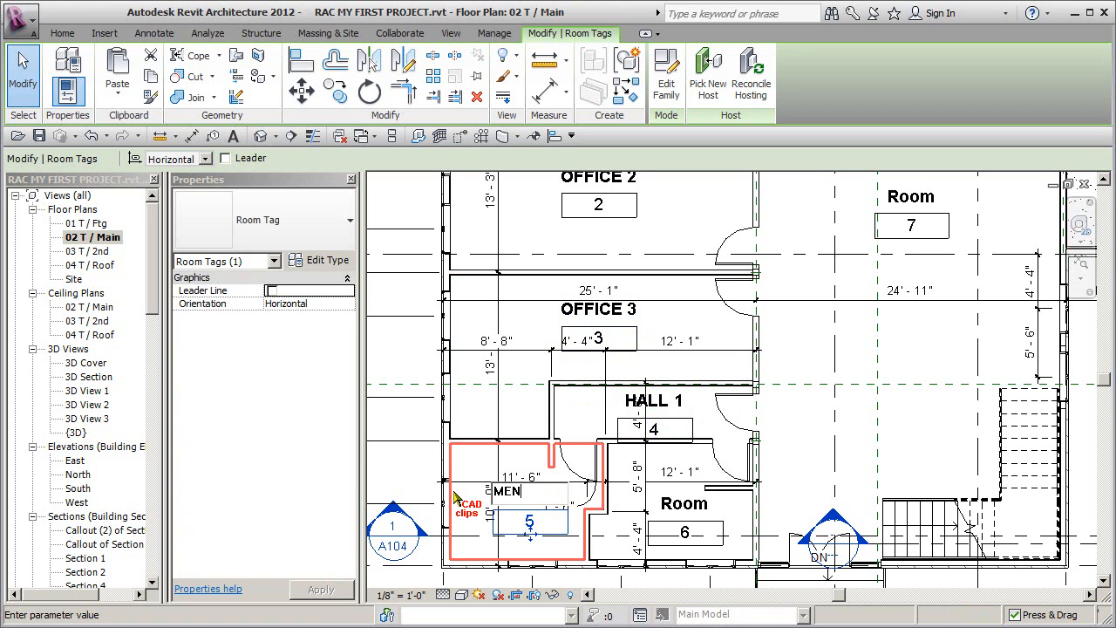
{"action": "left_click", "coordinate": [693, 505]}
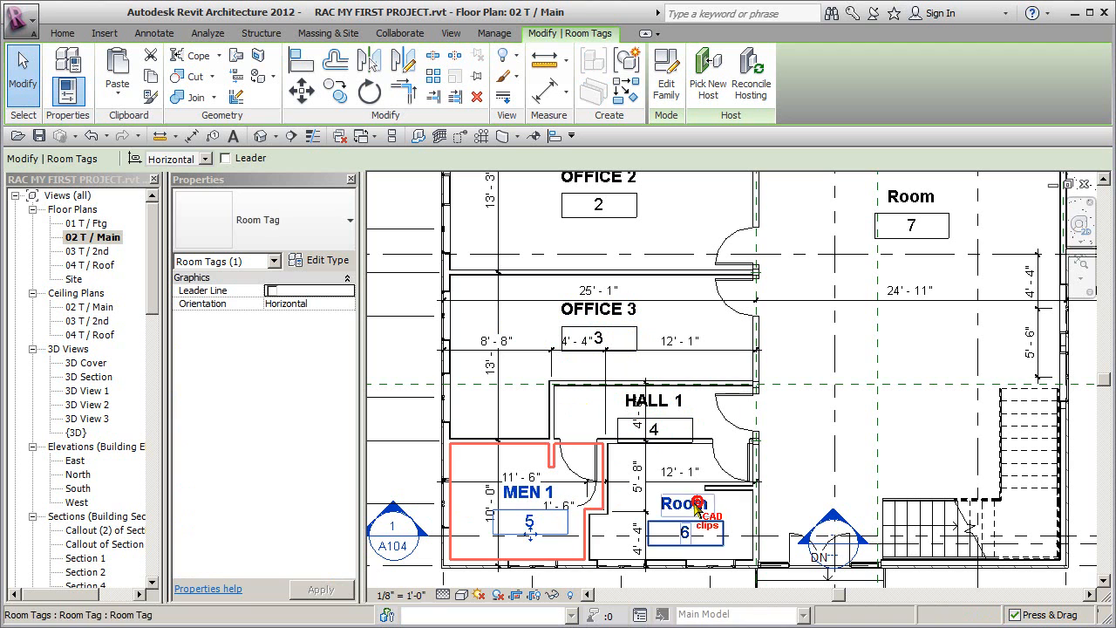
{"action": "left_click", "coordinate": [695, 504]}
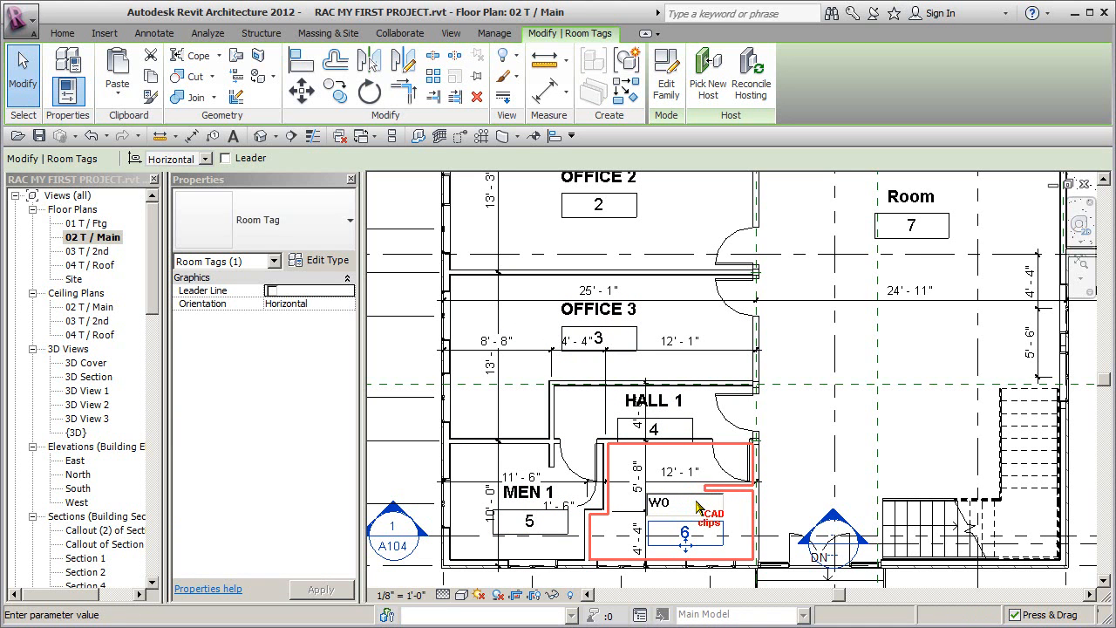
{"action": "left_click", "coordinate": [804, 455]}
Rename the large central room 7 as SHOW ROOM in its room tag
{"action": "middle_click_drag", "start_coordinate": [898, 393], "coordinate": [700, 551]}
{"action": "left_click", "coordinate": [713, 350]}
{"action": "left_click", "coordinate": [711, 352]}
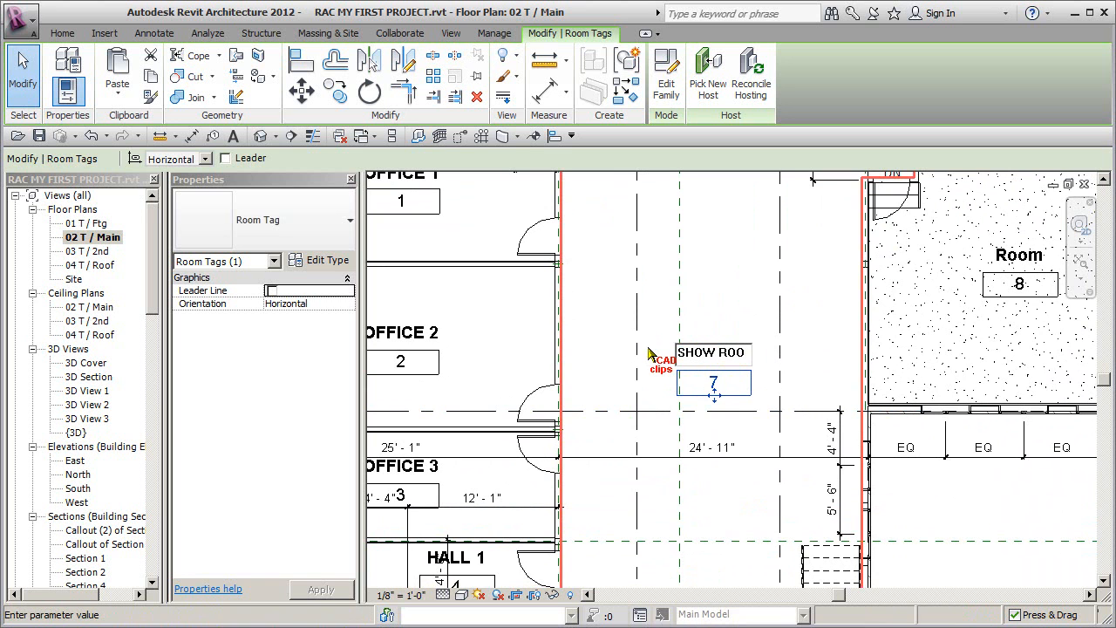
{"action": "left_click", "coordinate": [782, 300]}
Rename the stippled-floor room 8 as SHOP in its room tag and clear the selection
{"action": "middle_click_drag", "start_coordinate": [779, 296], "coordinate": [566, 315]}
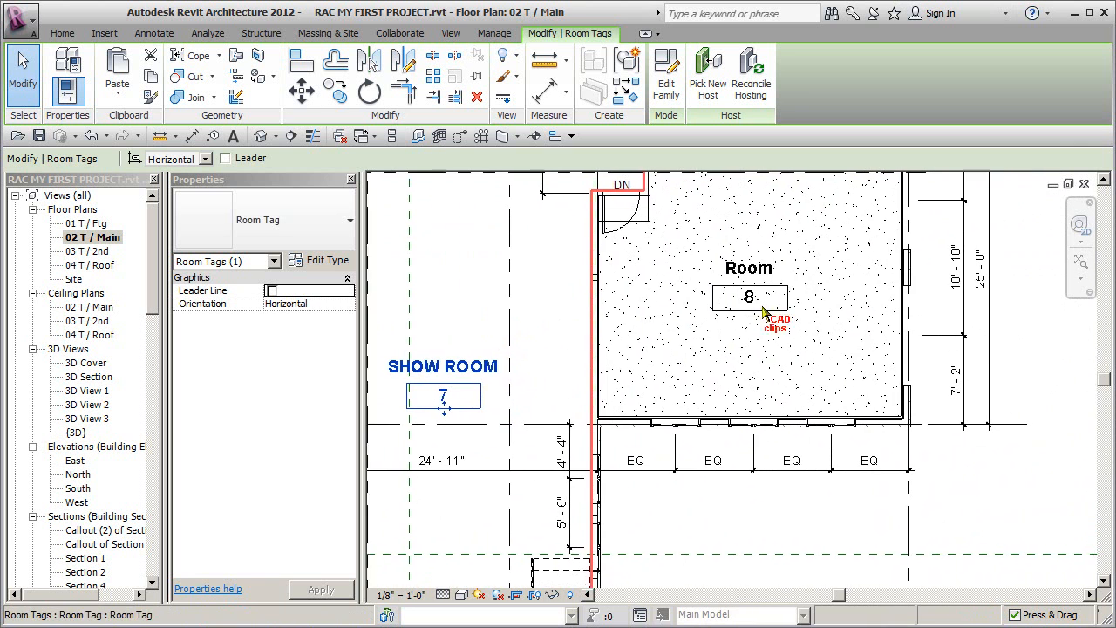
{"action": "left_click", "coordinate": [771, 275]}
{"action": "left_click", "coordinate": [758, 270]}
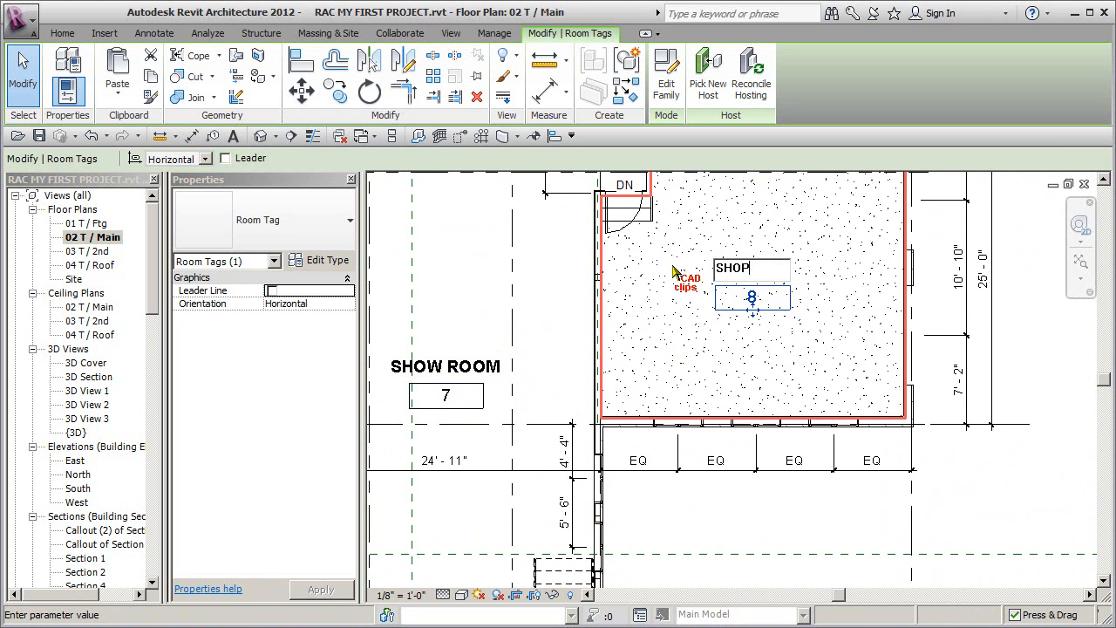
{"action": "type", "text": "SHOP"}
{"action": "left_click", "coordinate": [784, 347]}
{"action": "left_click", "coordinate": [789, 352]}
{"action": "scroll", "coordinate": [782, 362], "scroll_direction": "down", "scroll_amount": 2}
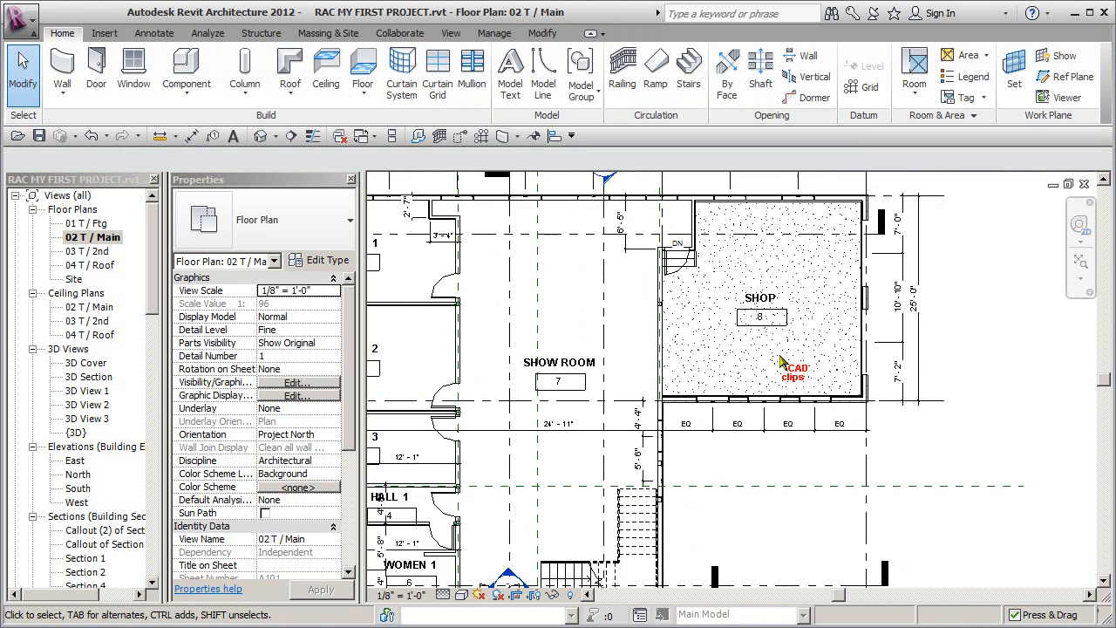
Reposition the OFFICE 3 room tag and move the three-segment dimension string beneath it down so their texts do not overlap
{"action": "middle_click_drag", "start_coordinate": [782, 362], "coordinate": [898, 353]}
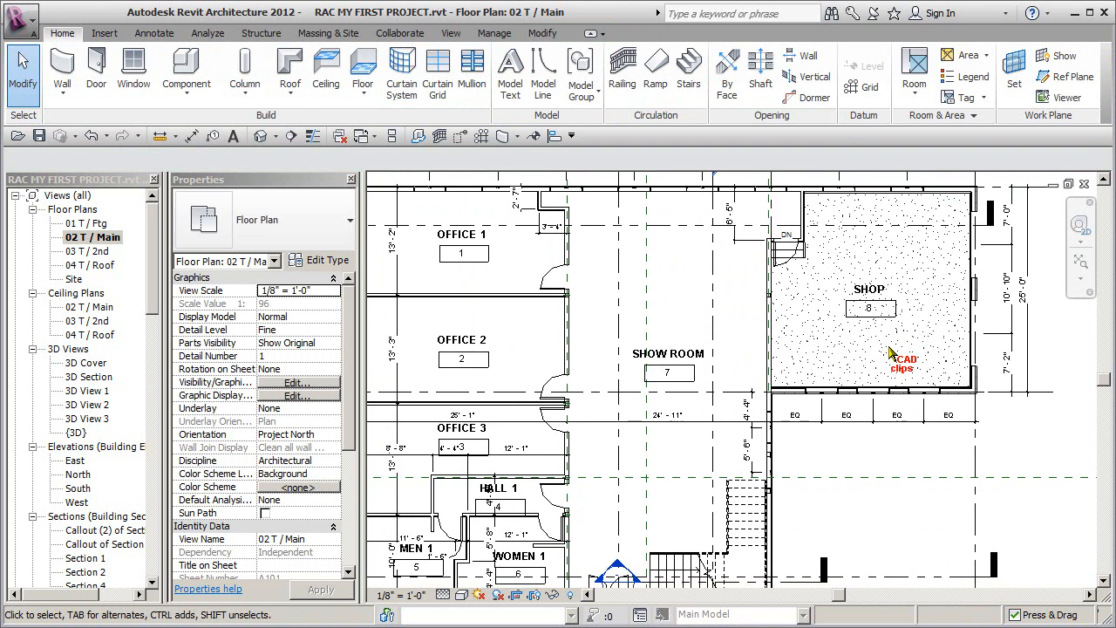
{"action": "scroll", "coordinate": [511, 436], "scroll_direction": "up", "scroll_amount": 3}
{"action": "left_click", "coordinate": [502, 351]}
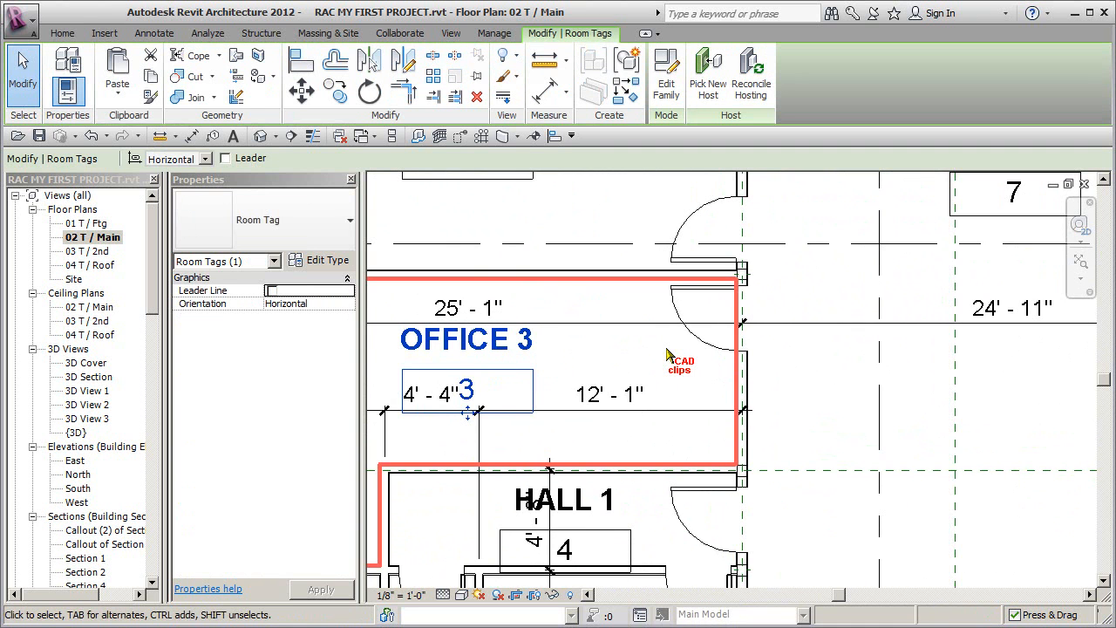
{"action": "mouse_move", "coordinate": [469, 411]}
{"action": "left_mouse_down"}
{"action": "mouse_move", "coordinate": [531, 379]}
{"action": "mouse_move", "coordinate": [468, 397]}
{"action": "left_mouse_up"}
{"action": "middle_click_drag", "start_coordinate": [529, 399], "coordinate": [634, 407]}
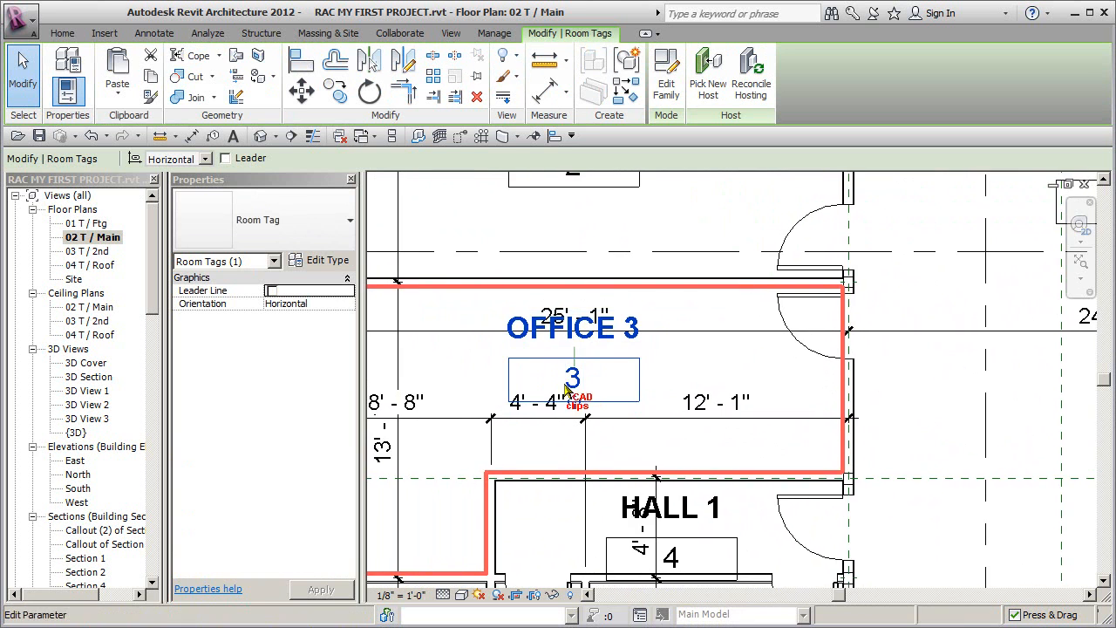
{"action": "scroll", "coordinate": [678, 381], "scroll_direction": "down", "scroll_amount": 1}
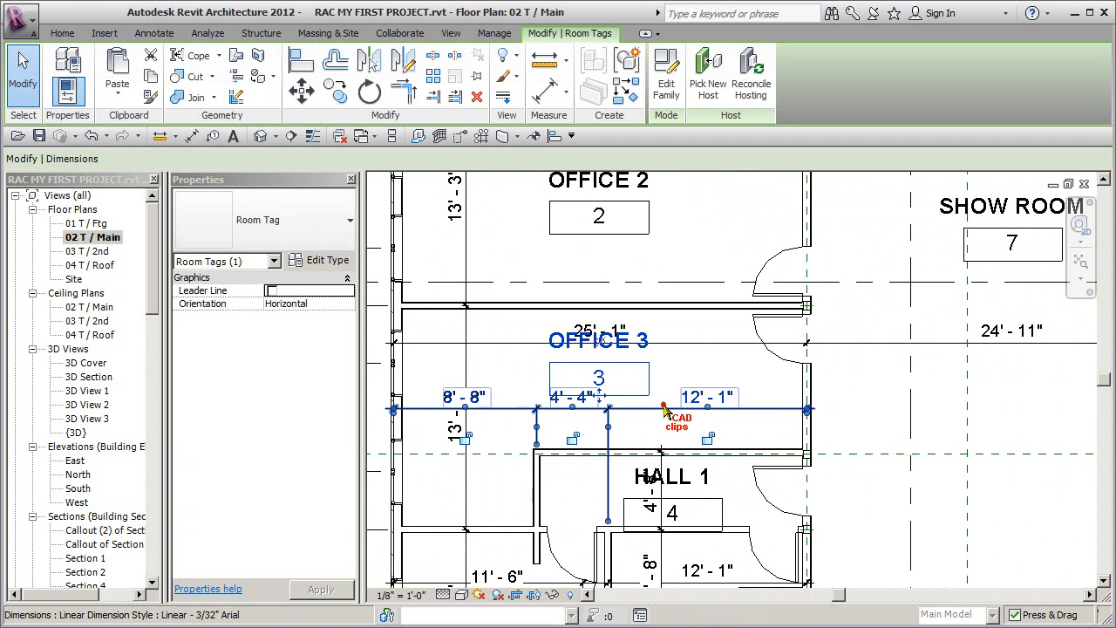
{"action": "left_click", "coordinate": [667, 408]}
{"action": "left_click", "coordinate": [628, 371]}
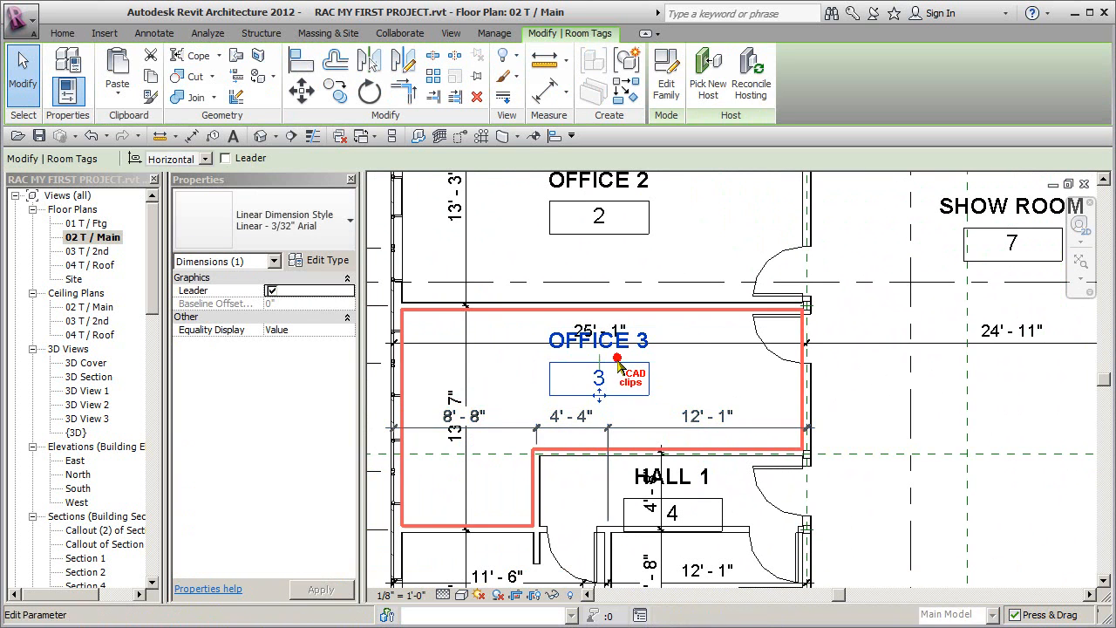
{"action": "left_click", "coordinate": [677, 376]}
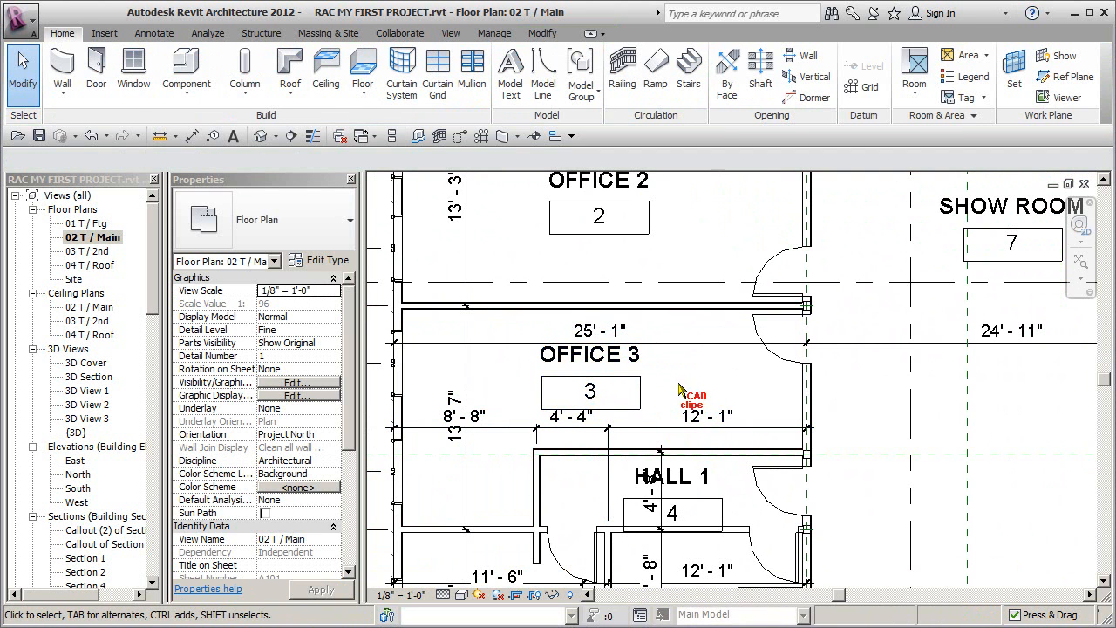
Turn off Show Room Number in the Room Tag type properties so the tags display only room names
{"action": "left_click", "coordinate": [703, 380]}
{"action": "left_click", "coordinate": [328, 261]}
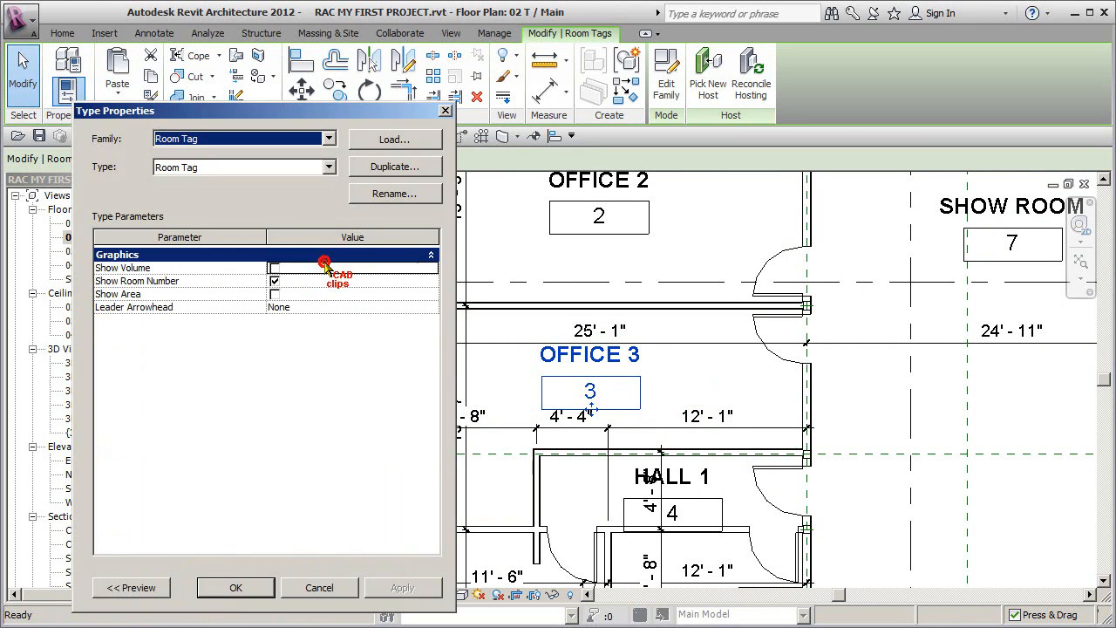
{"action": "left_click", "coordinate": [275, 280]}
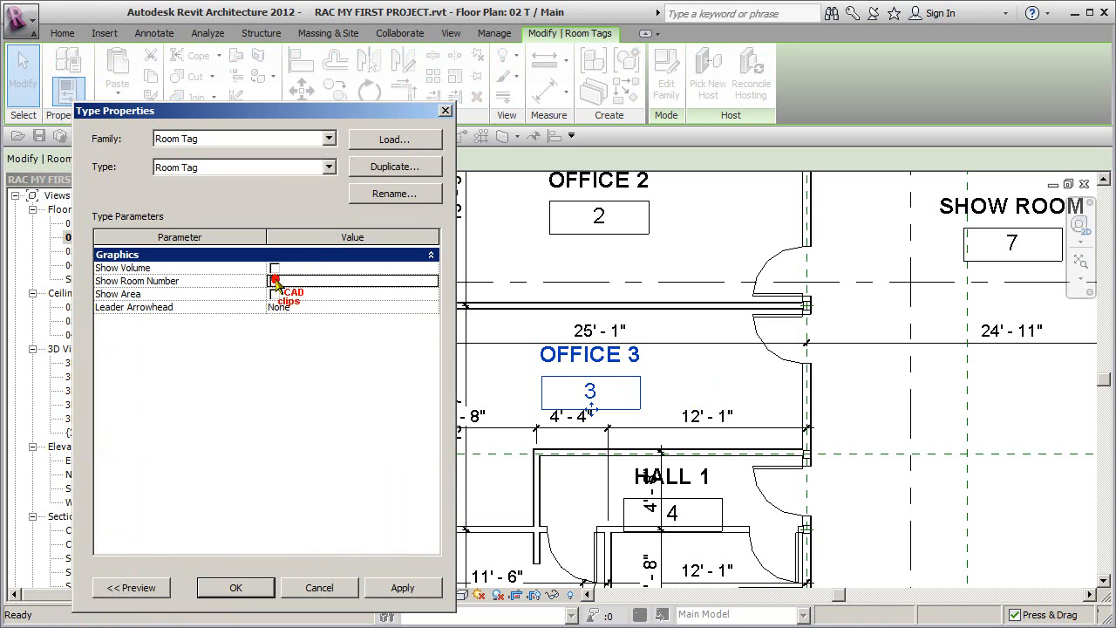
{"action": "left_click", "coordinate": [402, 588]}
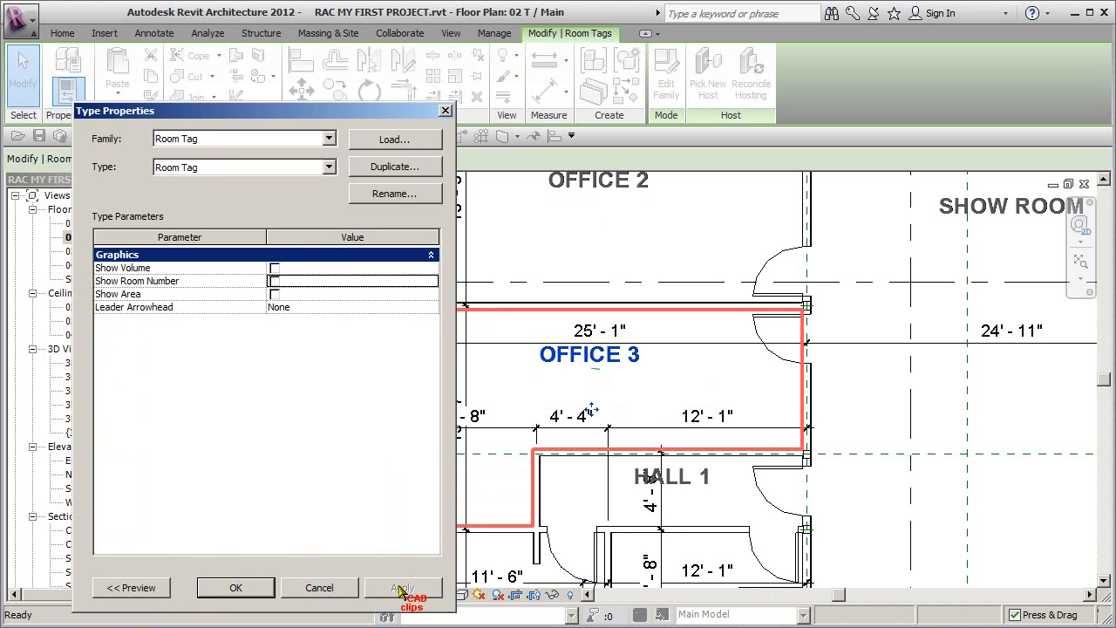
{"action": "left_click", "coordinate": [235, 587]}
Move the OFFICE 3 room tag slightly down, away from the 25' - 1" dimension, and clear the selection
{"action": "middle_click_drag", "start_coordinate": [709, 330], "coordinate": [677, 409]}
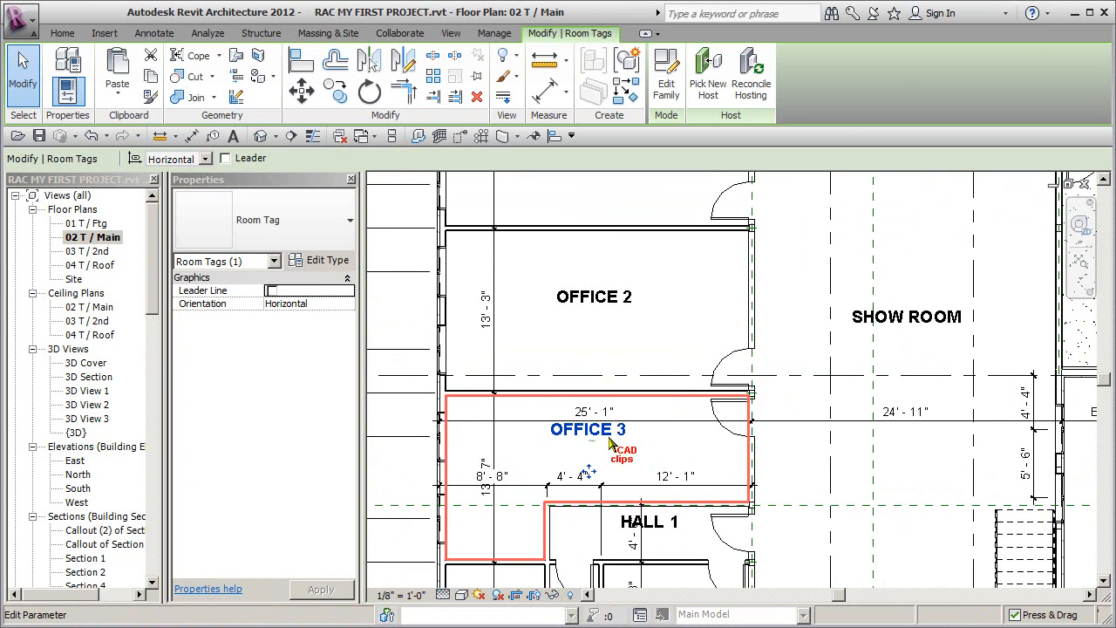
{"action": "left_click", "coordinate": [662, 323]}
{"action": "left_click_drag", "start_coordinate": [586, 429], "coordinate": [589, 444]}
{"action": "left_click", "coordinate": [802, 361]}
{"action": "scroll", "coordinate": [805, 366], "scroll_direction": "down", "scroll_amount": 2}
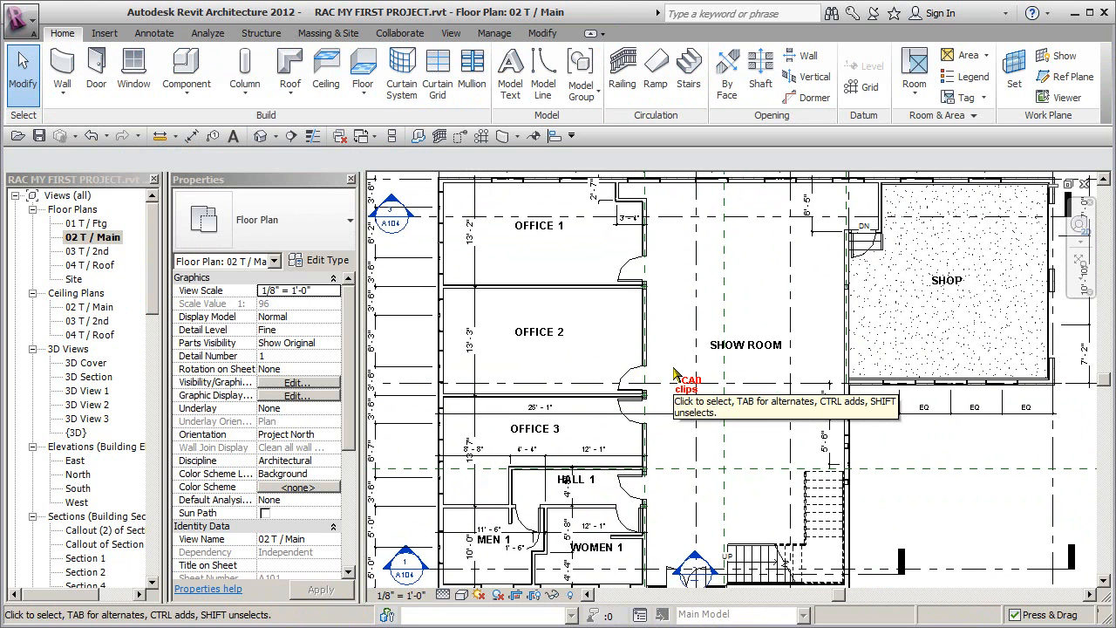
Switch to A101 Plans.pdf in Adobe Reader, examine the room layout of the 02 T / Main plan, and return to Revit
{"action": "middle_click_drag", "start_coordinate": [674, 373], "coordinate": [666, 347]}
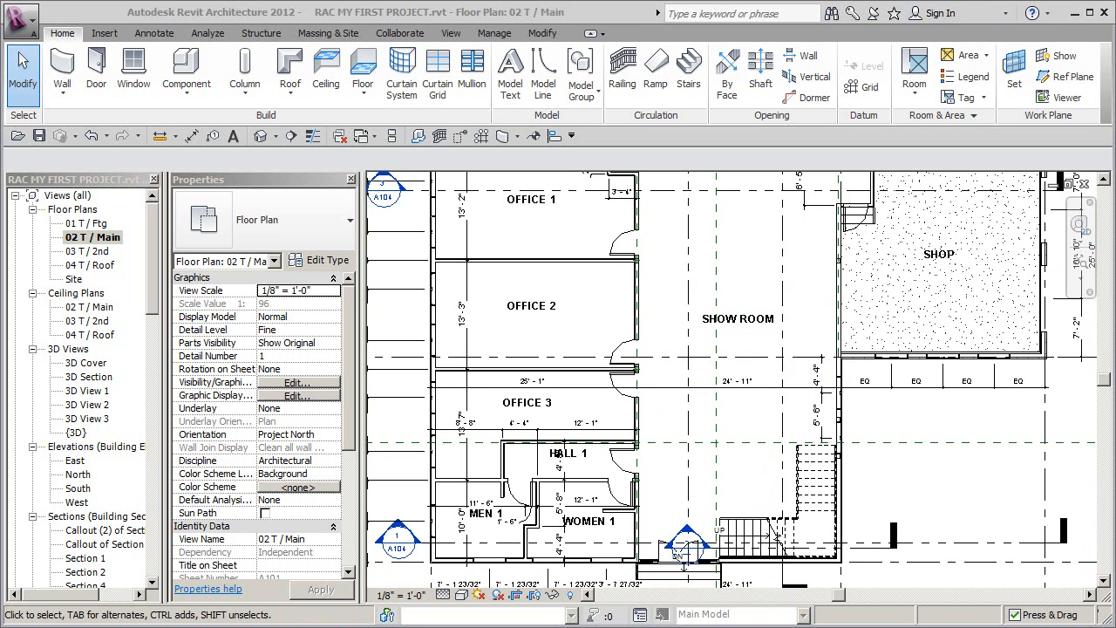
{"action": "key", "text": "alt+Tab"}
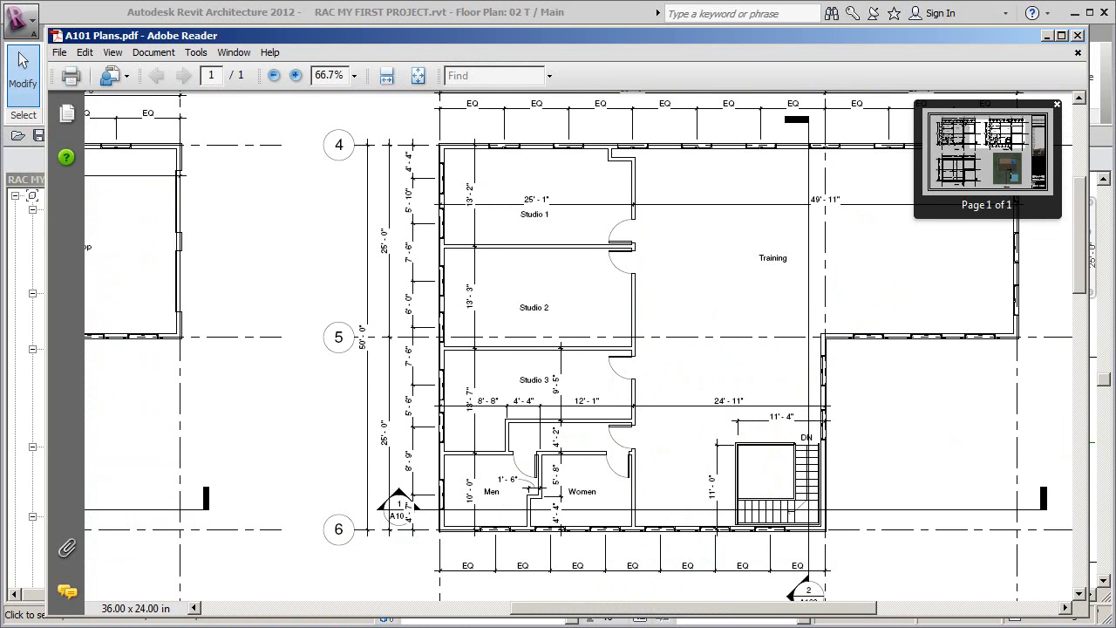
{"action": "left_click_drag", "start_coordinate": [1009, 122], "coordinate": [969, 132]}
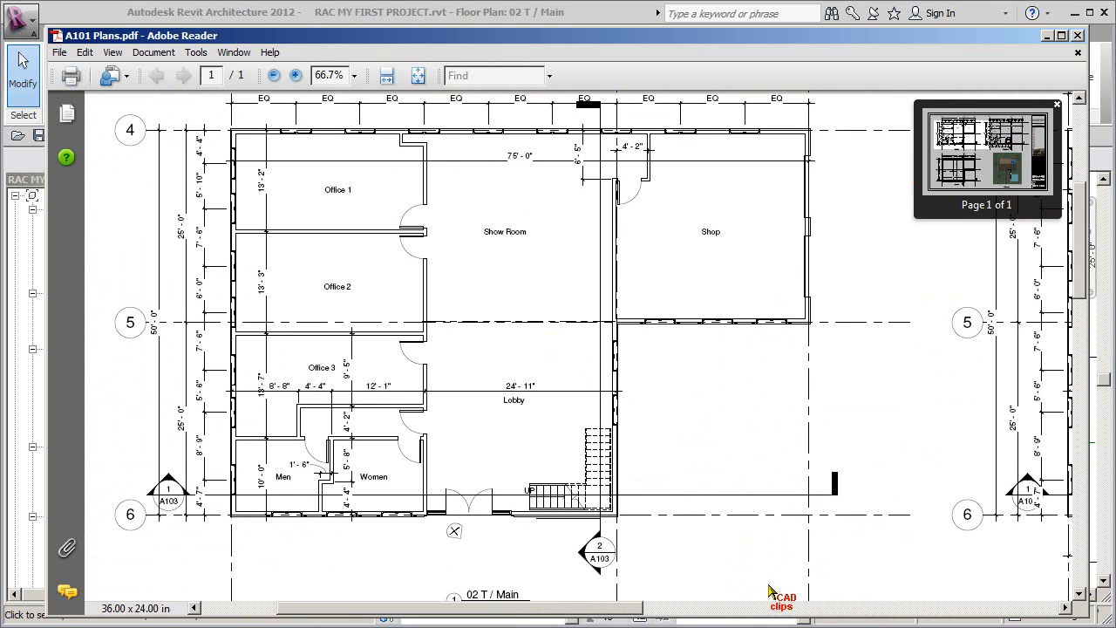
{"action": "key", "text": "alt+Tab"}
Draw a horizontal room separation line across the SHOW ROOM, from the wall between OFFICE 2 and OFFICE 3 to the exterior wall
{"action": "scroll", "coordinate": [739, 387], "scroll_direction": "up", "scroll_amount": 2}
{"action": "left_click", "coordinate": [913, 89]}
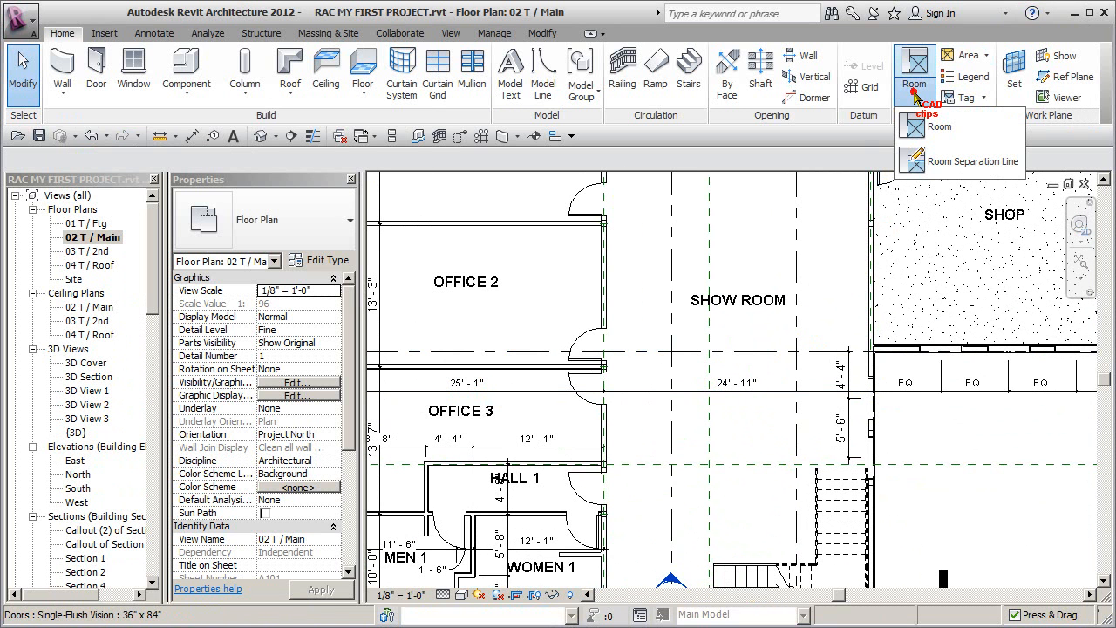
{"action": "left_click", "coordinate": [937, 161]}
{"action": "scroll", "coordinate": [846, 401], "scroll_direction": "up", "scroll_amount": 3}
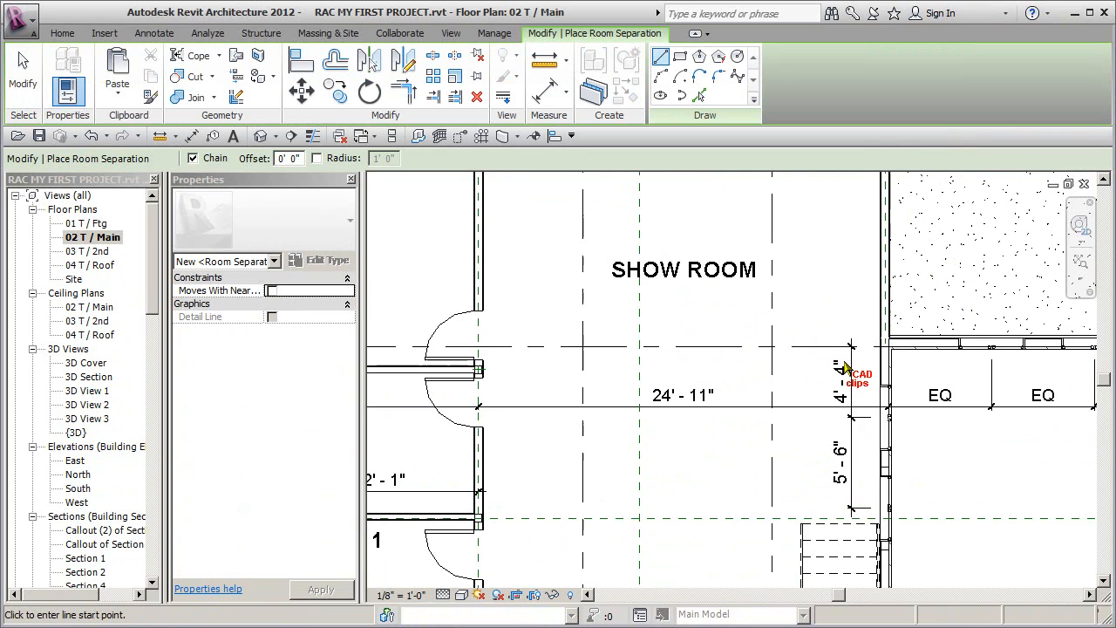
{"action": "scroll", "coordinate": [490, 377], "scroll_direction": "down", "scroll_amount": 4}
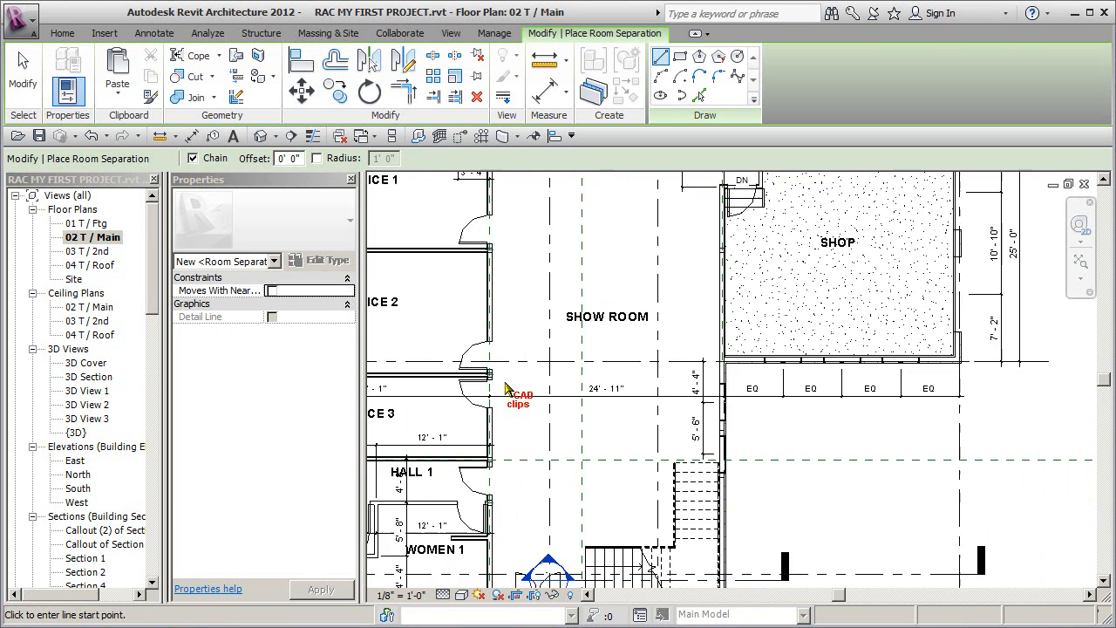
{"action": "scroll", "coordinate": [505, 386], "scroll_direction": "up", "scroll_amount": 3}
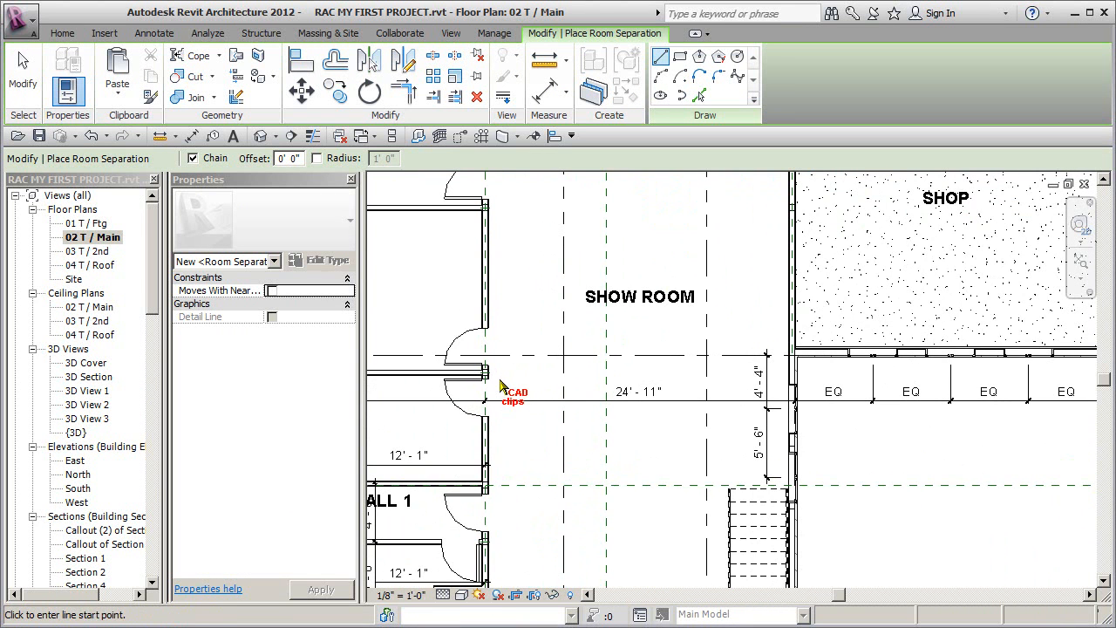
{"action": "left_click", "coordinate": [795, 375]}
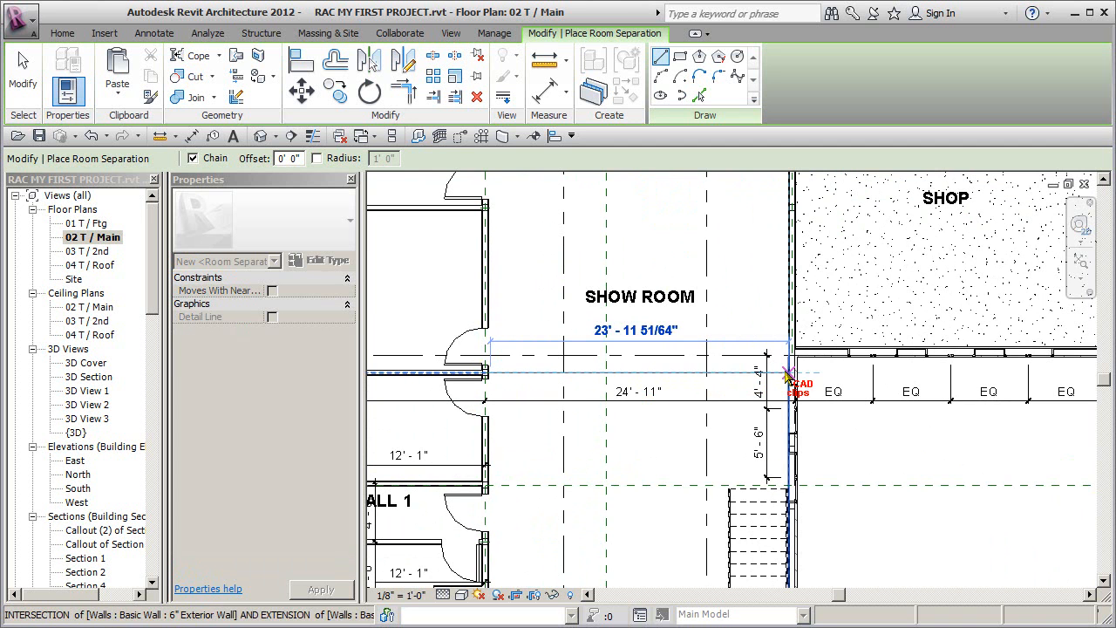
{"action": "key", "text": "Escape"}
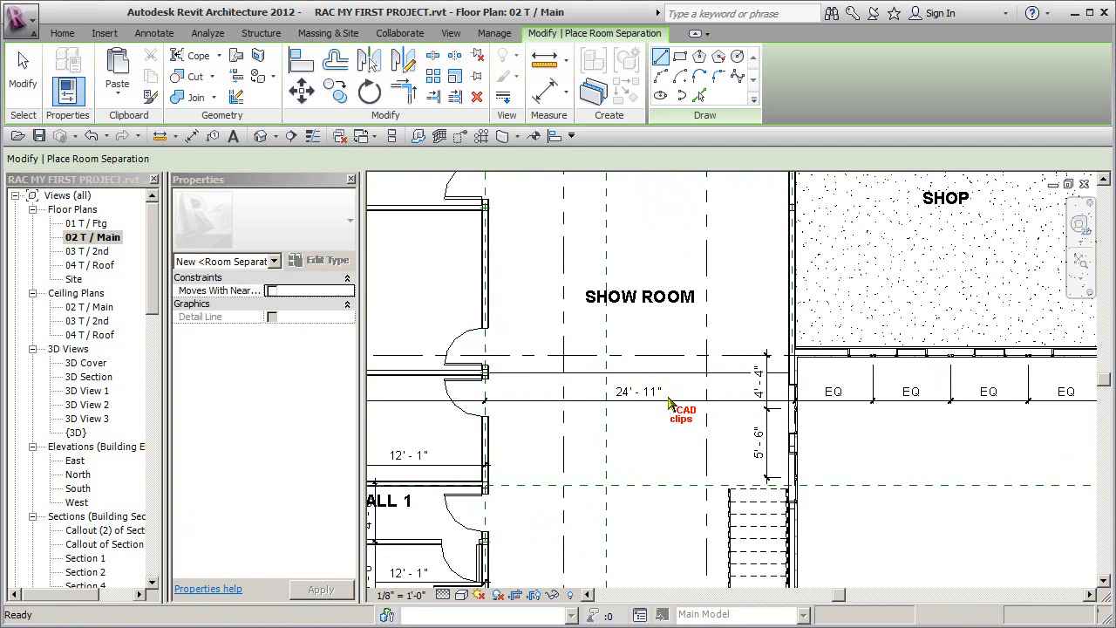
{"action": "scroll", "coordinate": [660, 406], "scroll_direction": "down", "scroll_amount": 2}
{"action": "key", "text": "Escape"}
Move the SHOW ROOM tag up within its room and select the room to check its extent
{"action": "left_click_drag", "start_coordinate": [661, 335], "coordinate": [661, 288]}
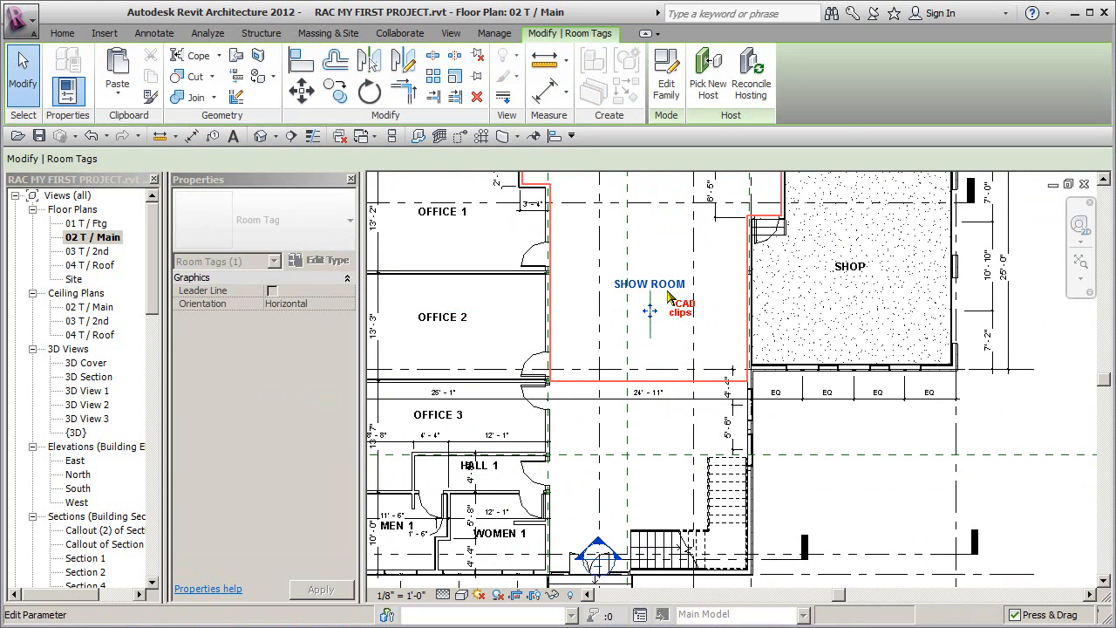
{"action": "left_click", "coordinate": [714, 308]}
{"action": "left_click", "coordinate": [656, 292]}
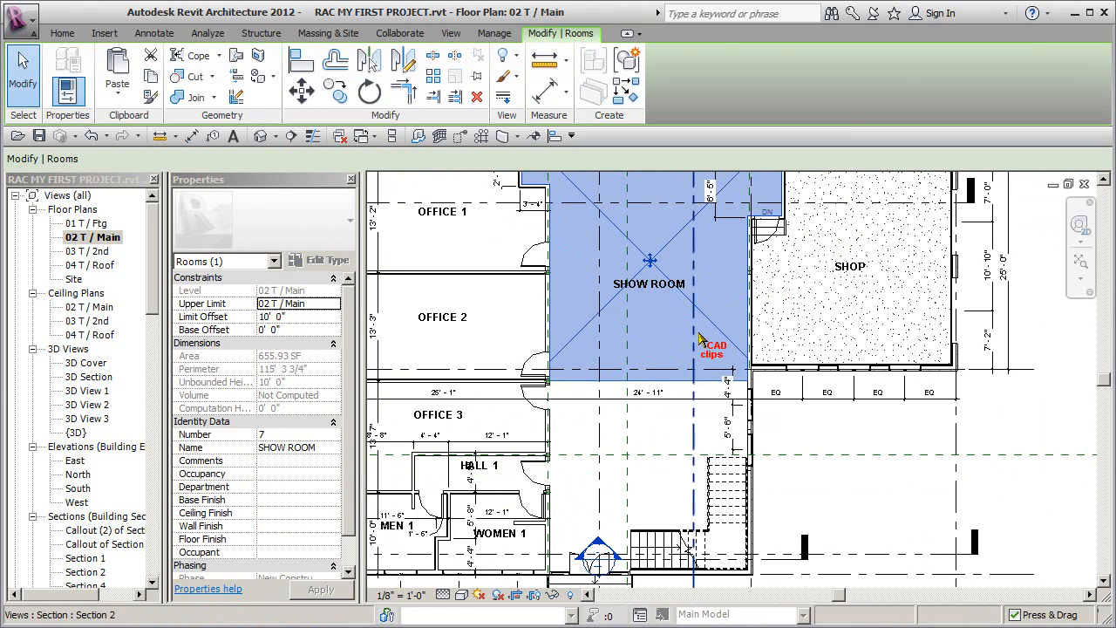
{"action": "key", "text": "Escape"}
Place a tagged room in the open area south of the room separation line, beside the stairs
{"action": "scroll", "coordinate": [698, 340], "scroll_direction": "down", "scroll_amount": 3}
{"action": "scroll", "coordinate": [700, 342], "scroll_direction": "up", "scroll_amount": 4}
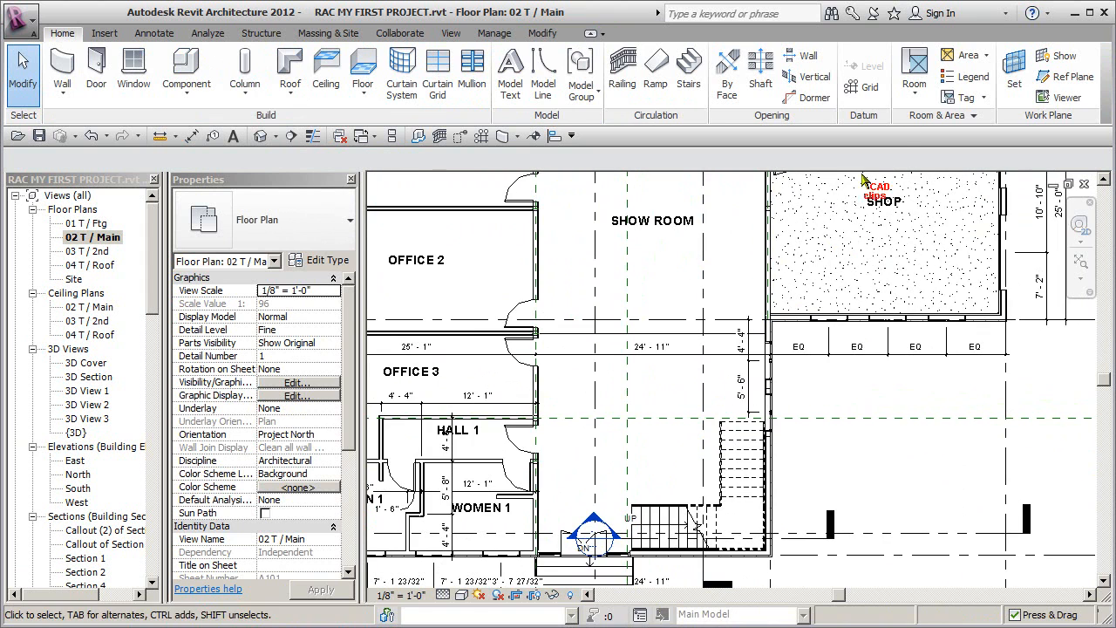
{"action": "left_click", "coordinate": [915, 68]}
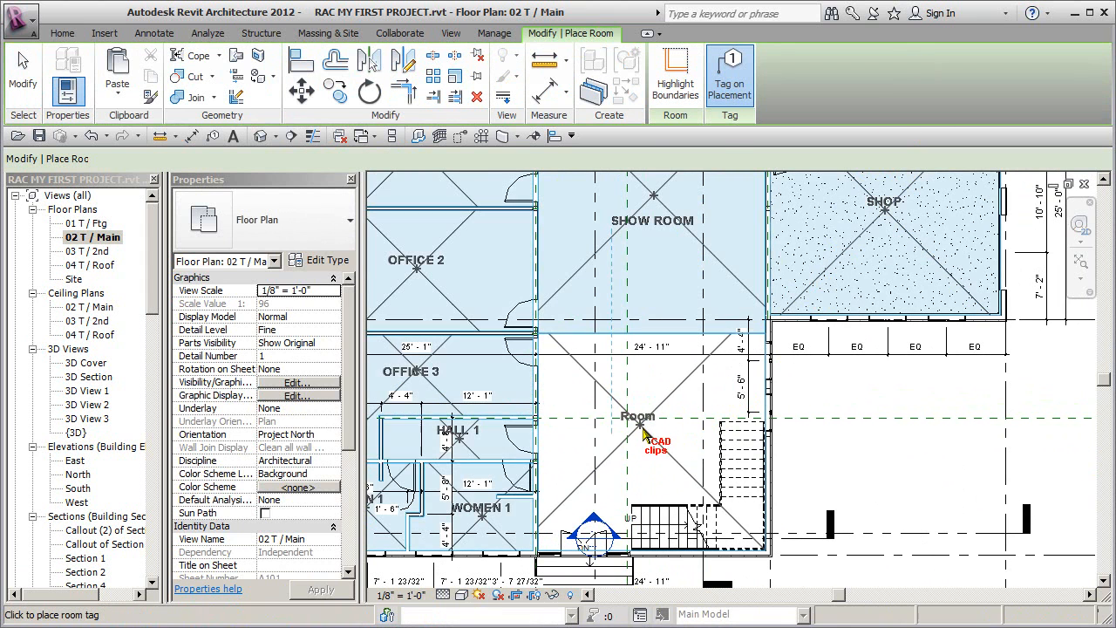
{"action": "left_click", "coordinate": [659, 441]}
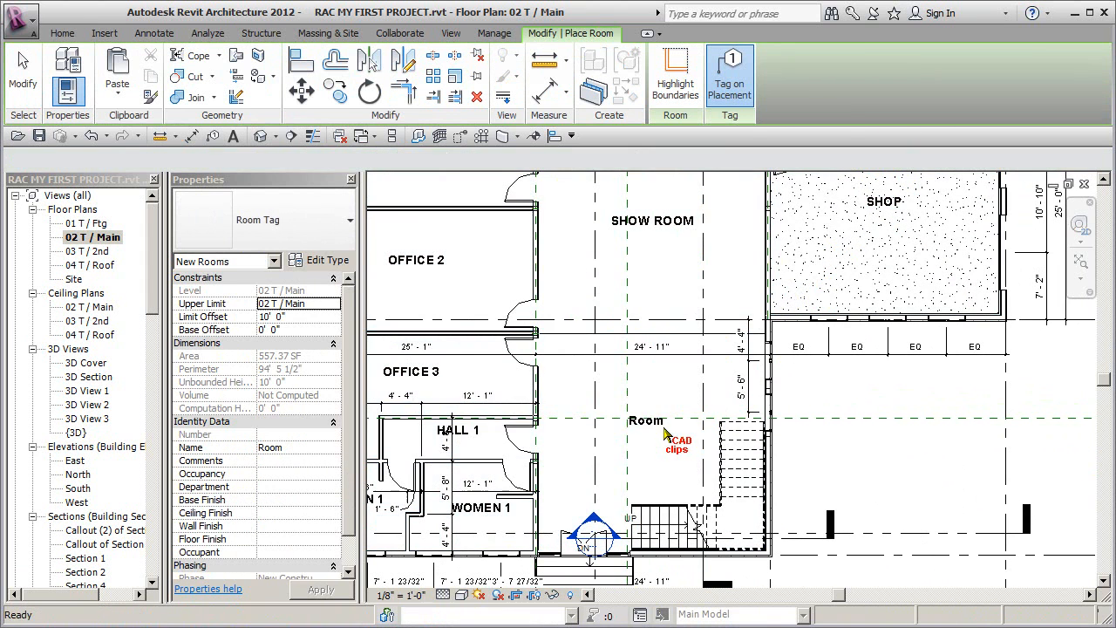
{"action": "key", "text": "Escape"}
Rename the room beside the stairs as LOBBY in its room tag and clear the selection
{"action": "left_click", "coordinate": [663, 424]}
{"action": "left_click", "coordinate": [663, 425]}
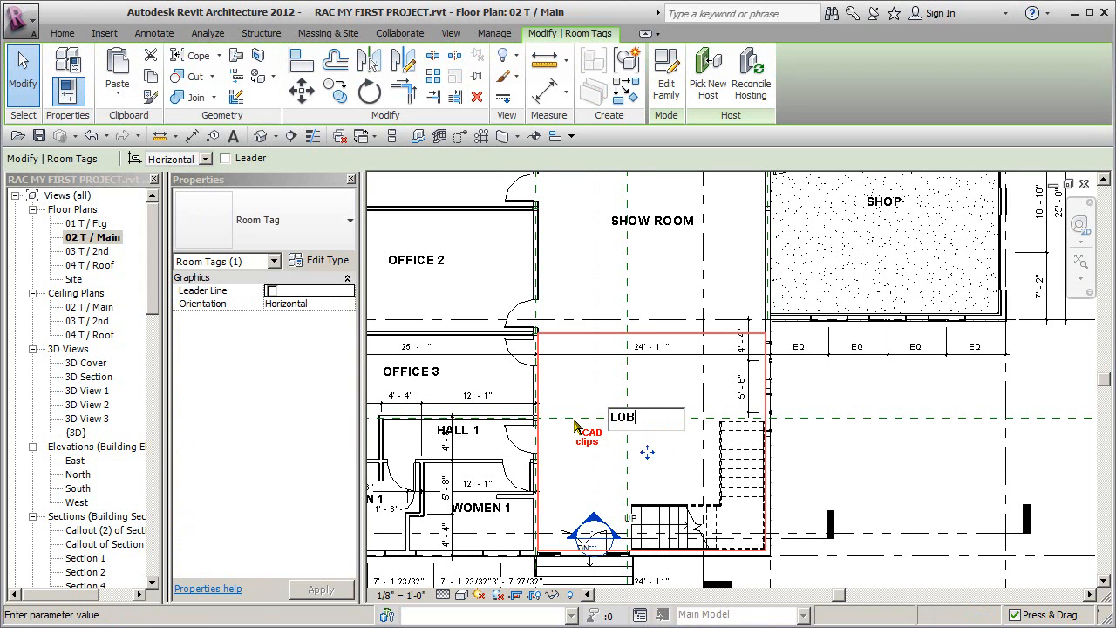
{"action": "left_click", "coordinate": [835, 471]}
{"action": "left_click", "coordinate": [842, 463]}
{"action": "scroll", "coordinate": [837, 455], "scroll_direction": "down", "scroll_amount": 1}
{"action": "middle_click_drag", "start_coordinate": [836, 455], "coordinate": [821, 475]}
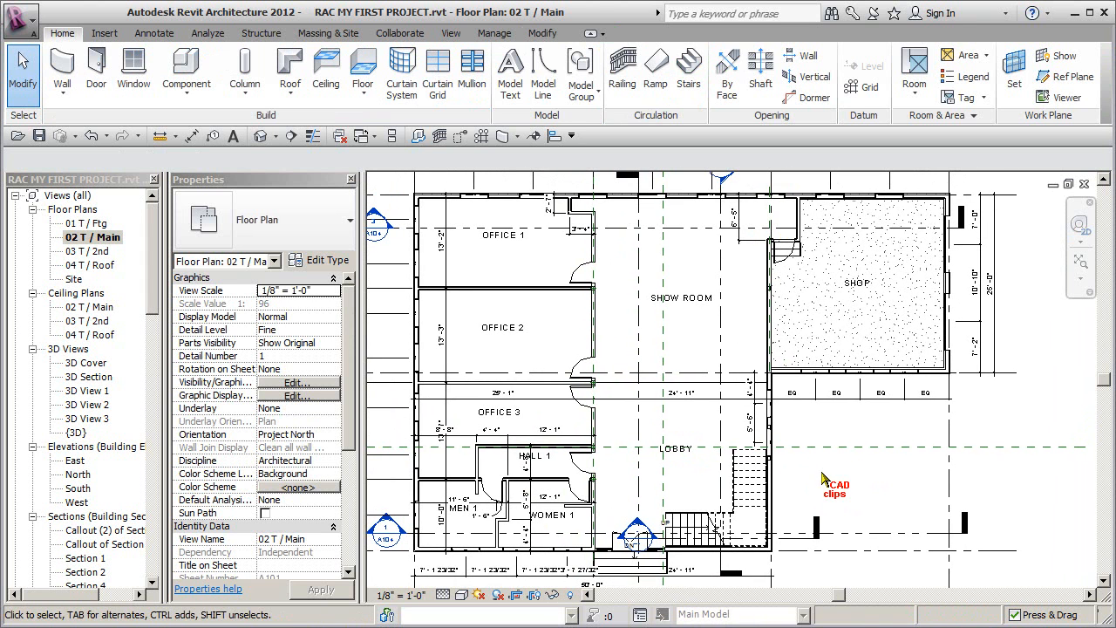
Open the 03 T / 2nd floor plan and place tagged rooms in the three large rooms along grid line 1
{"action": "double_click", "coordinate": [91, 252]}
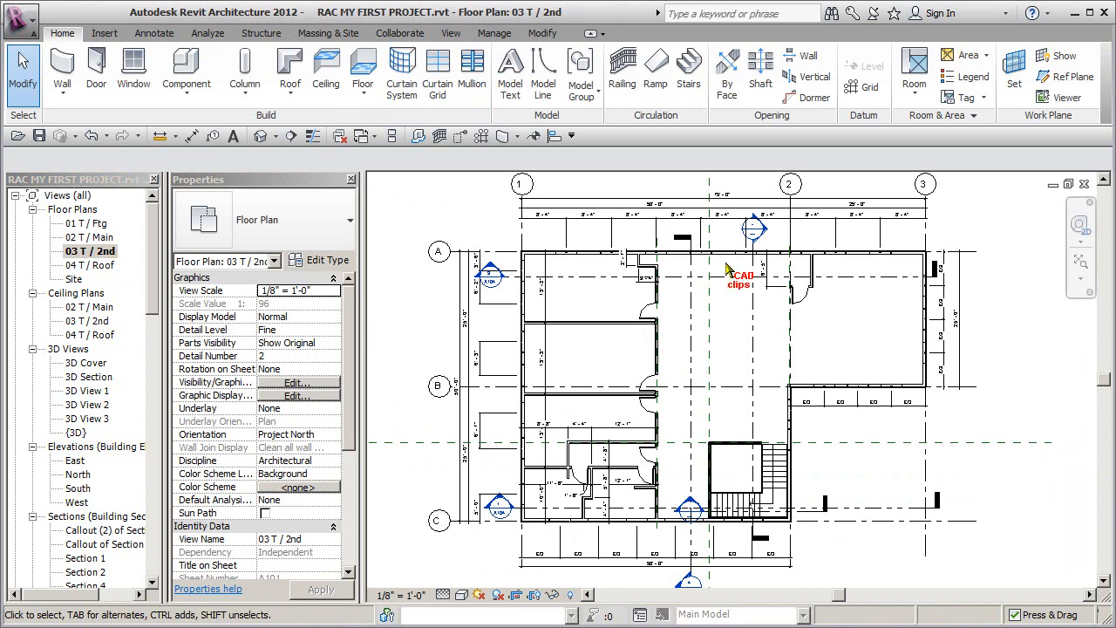
{"action": "left_click", "coordinate": [914, 79]}
{"action": "left_click", "coordinate": [589, 292]}
{"action": "left_click", "coordinate": [589, 351]}
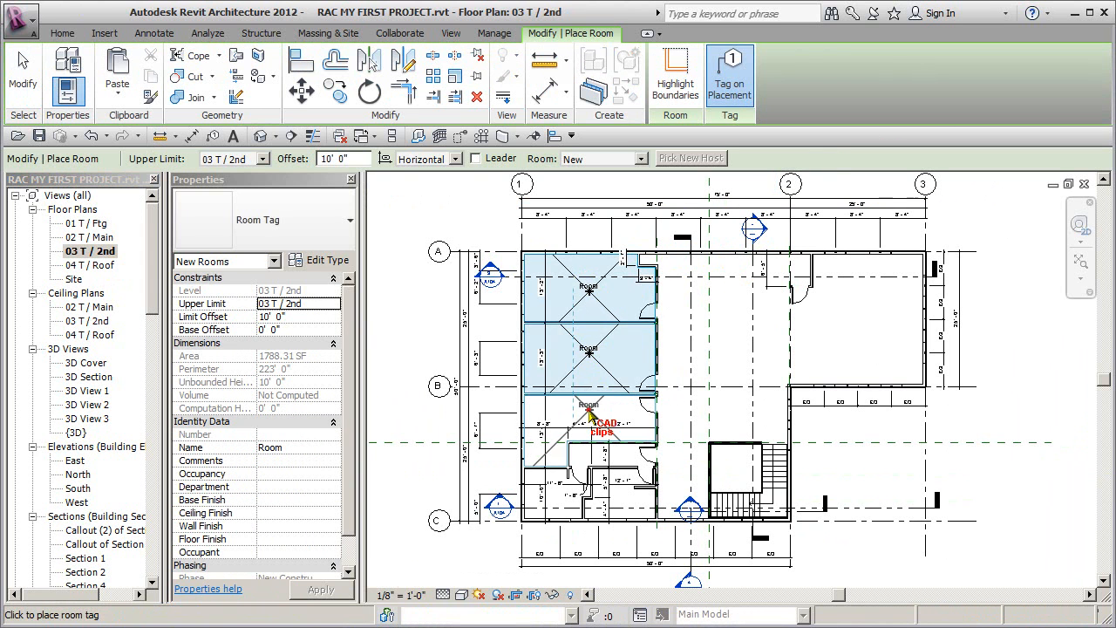
{"action": "left_click", "coordinate": [589, 411]}
Place tagged rooms in the small hall and the two washrooms beside grid line C
{"action": "scroll", "coordinate": [587, 436], "scroll_direction": "up", "scroll_amount": 3}
{"action": "left_click", "coordinate": [627, 460]}
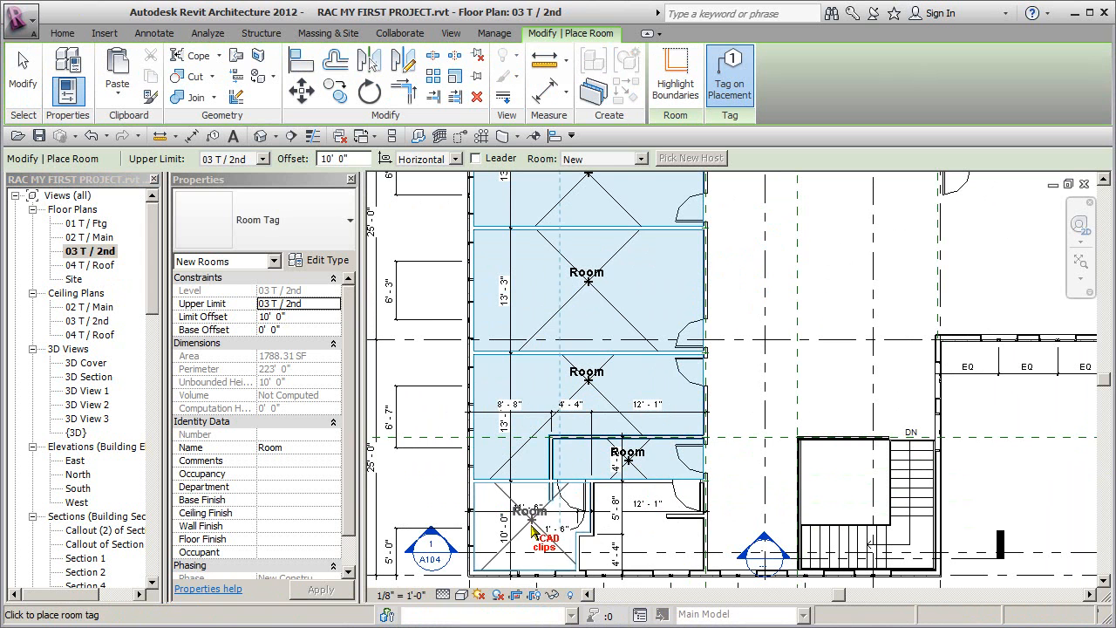
{"action": "left_click", "coordinate": [532, 528]}
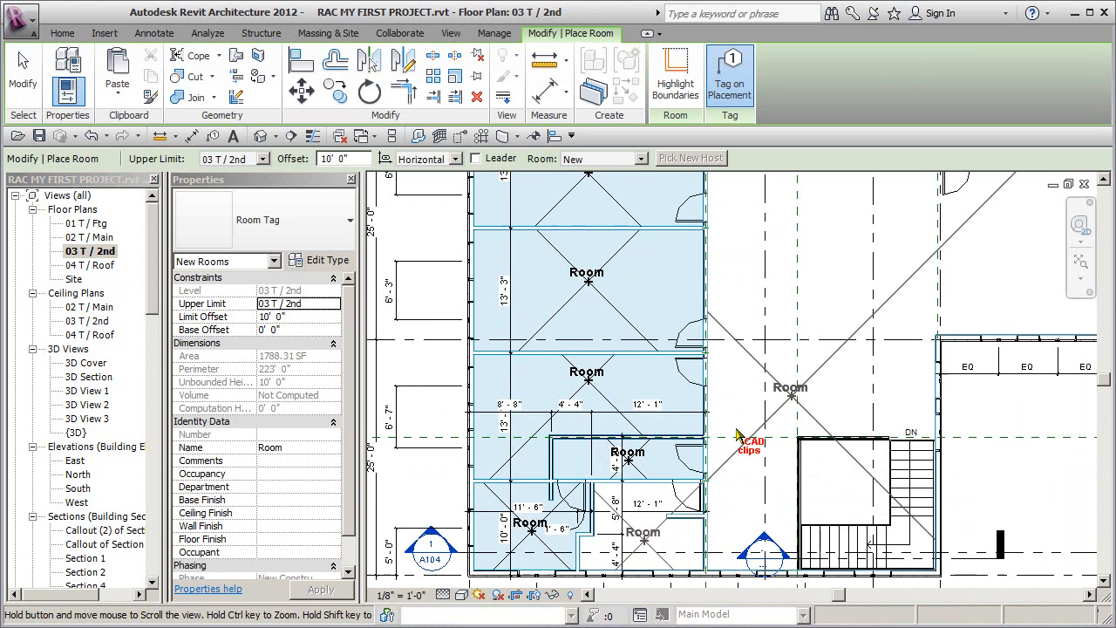
Place a tagged room in the large open space around the stairs and end room placement
{"action": "middle_click_drag", "start_coordinate": [774, 413], "coordinate": [627, 472]}
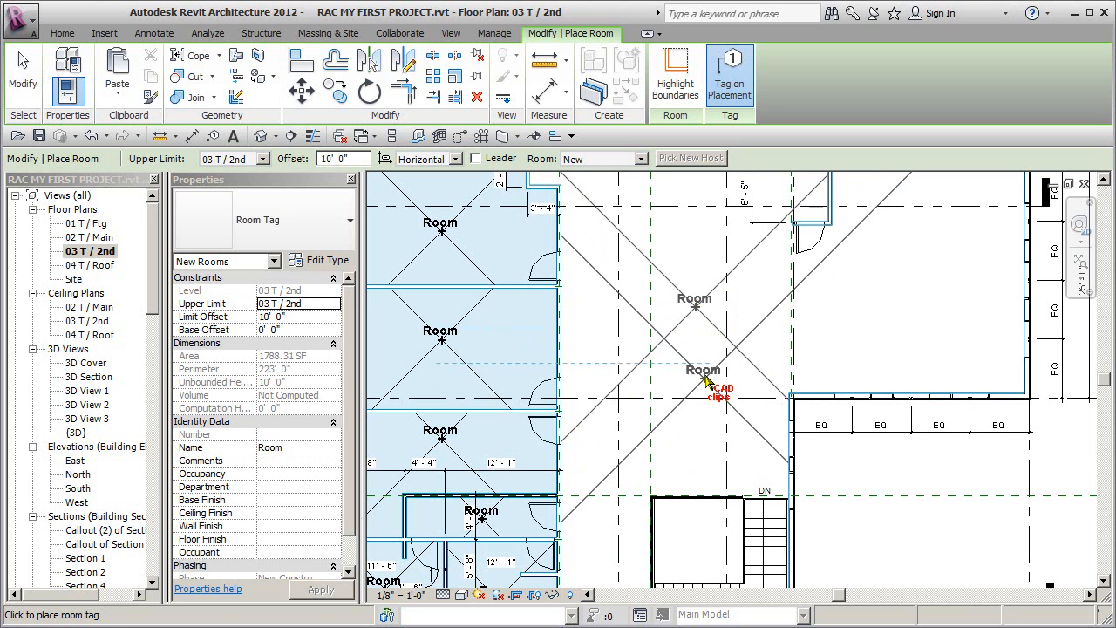
{"action": "left_click", "coordinate": [708, 383]}
{"action": "scroll", "coordinate": [710, 386], "scroll_direction": "down", "scroll_amount": 3}
{"action": "scroll", "coordinate": [689, 366], "scroll_direction": "up", "scroll_amount": 4}
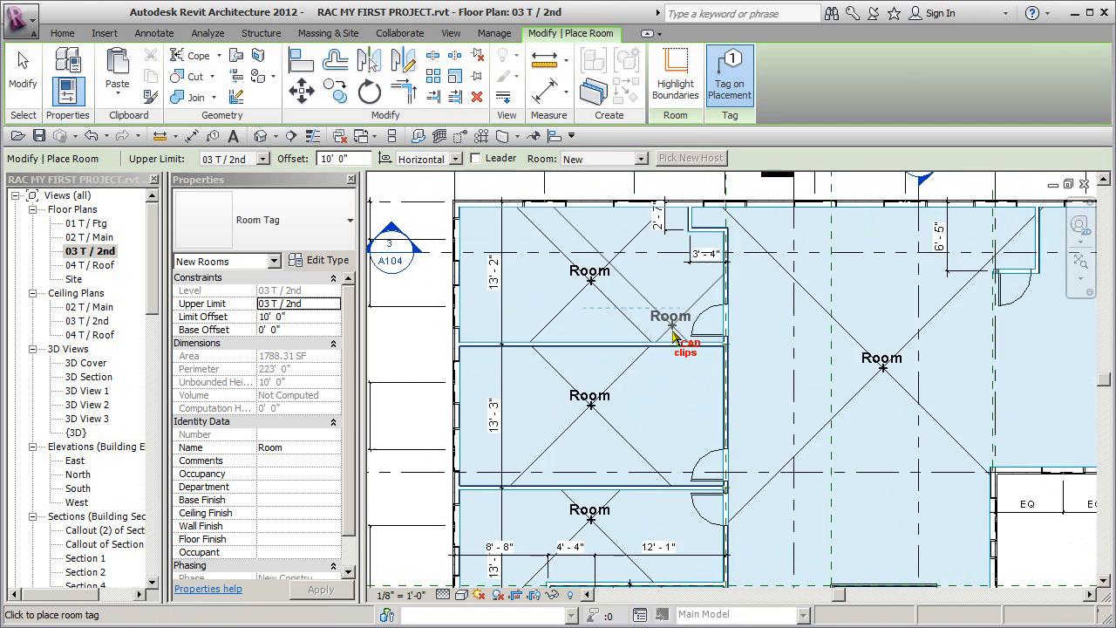
{"action": "scroll", "coordinate": [671, 331], "scroll_direction": "up", "scroll_amount": 1}
{"action": "key", "text": "Escape"}
{"action": "key", "text": "Escape"}
Rename the northernmost room along grid line 1 as STUDIO 1 in its tag and copy the name text
{"action": "left_click", "coordinate": [607, 271]}
{"action": "left_click", "coordinate": [608, 271]}
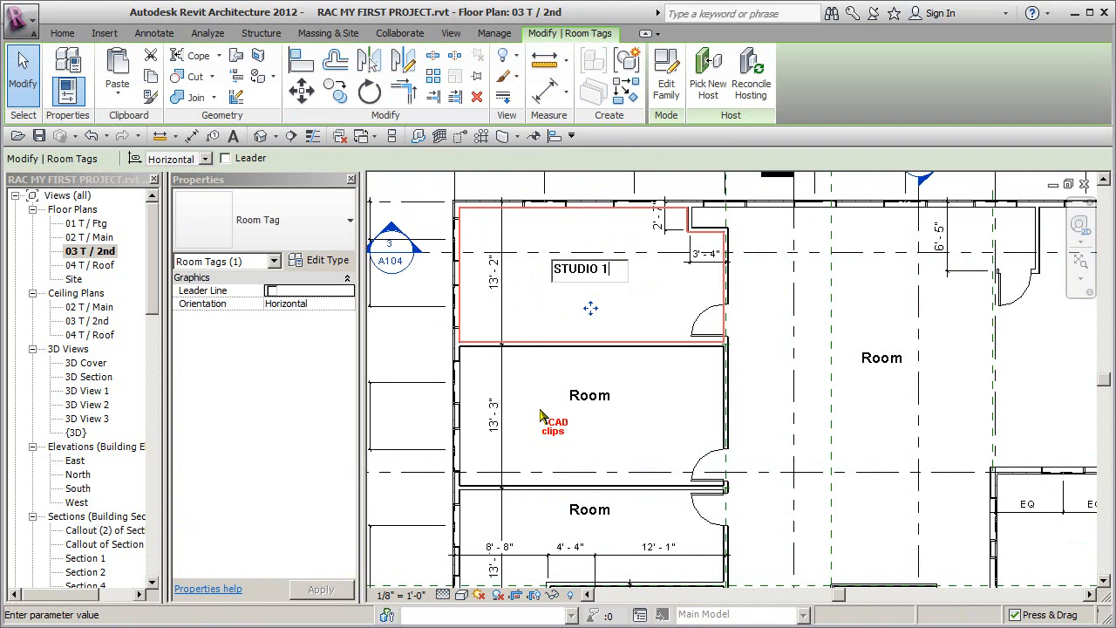
{"action": "left_click_drag", "start_coordinate": [610, 269], "coordinate": [501, 279]}
{"action": "key", "text": "ctrl+c"}
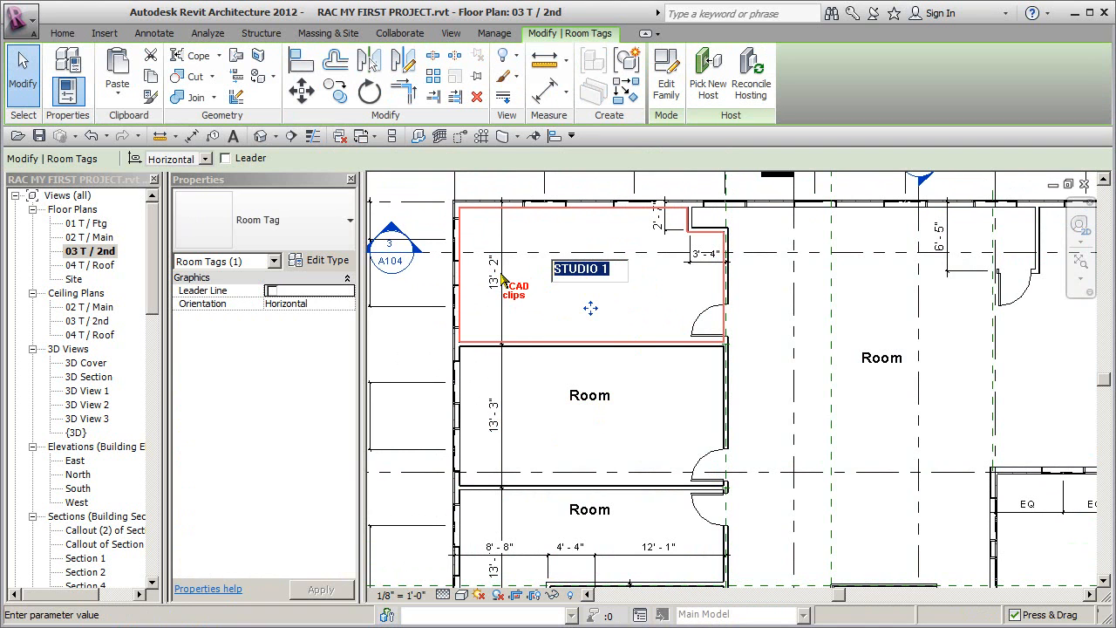
Paste the copied name into the tag of the room below STUDIO 1 and change it to STUDIO 2
{"action": "left_click", "coordinate": [598, 399]}
{"action": "left_click", "coordinate": [599, 397]}
{"action": "key", "text": "ctrl+v"}
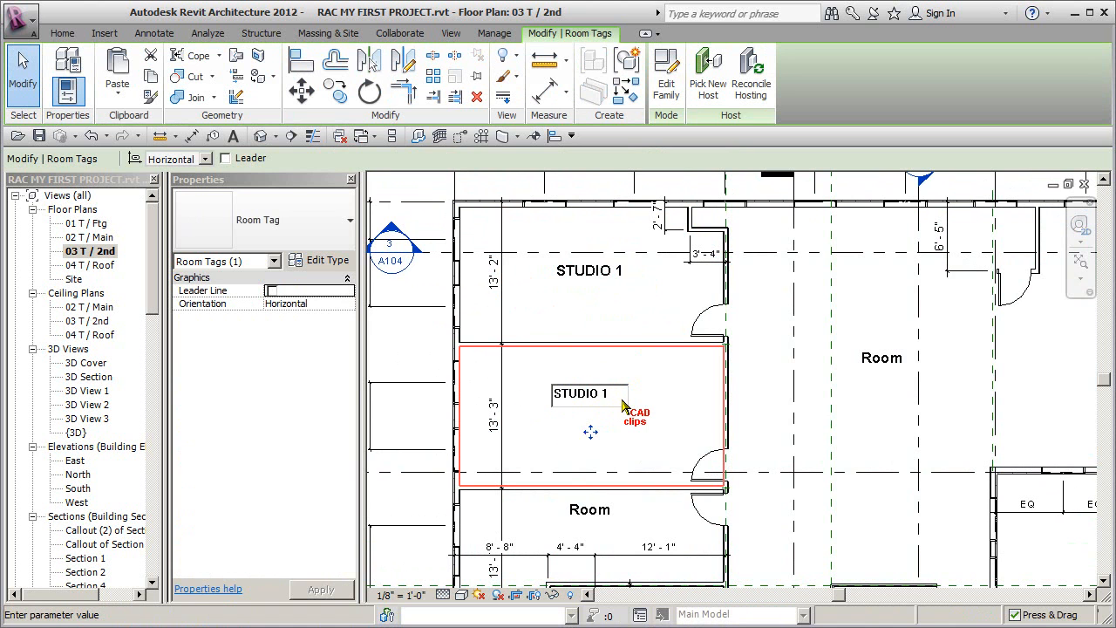
{"action": "type", "text": "2"}
{"action": "key", "text": "Return"}
Paste the copied name into the tag of the room below STUDIO 2 and change it to STUDIO 3
{"action": "middle_click_drag", "start_coordinate": [634, 427], "coordinate": [652, 356]}
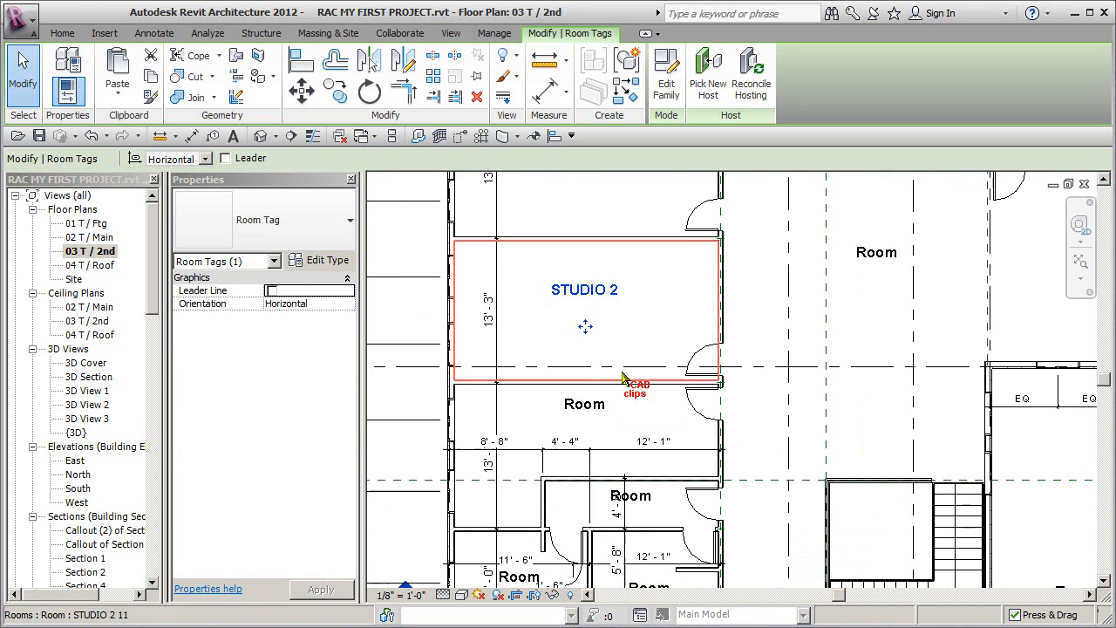
{"action": "double_click", "coordinate": [596, 403]}
{"action": "key", "text": "ctrl+v"}
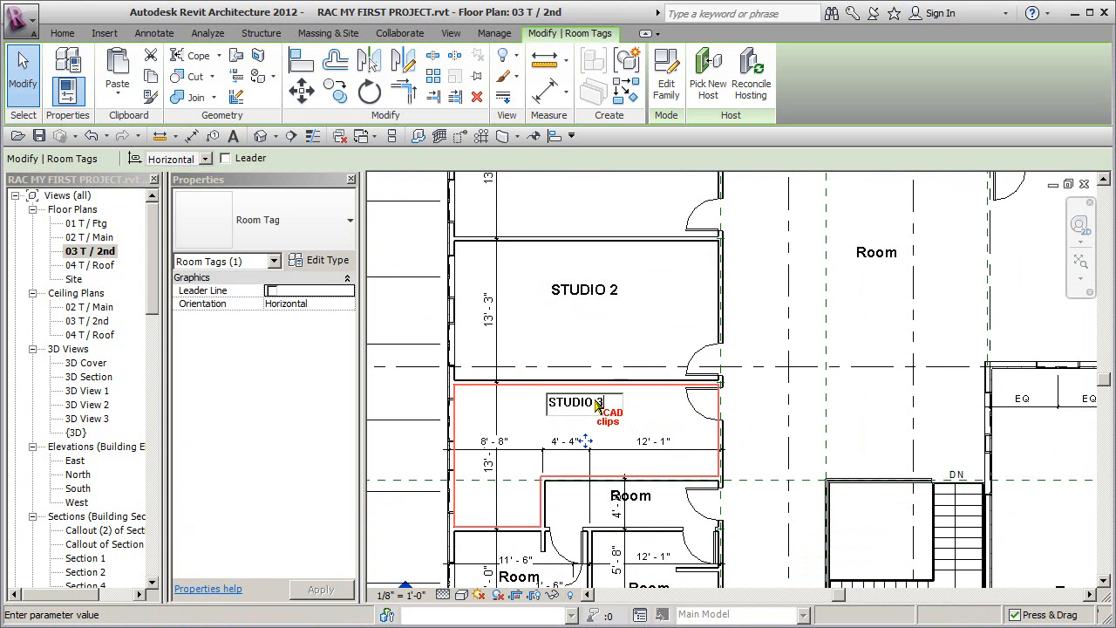
{"action": "left_click", "coordinate": [656, 449]}
{"action": "left_click", "coordinate": [656, 449]}
Rename the room directly below STUDIO 3 as HALL 2 and the corner room below it along grid line 1 as MEN 2
{"action": "middle_click_drag", "start_coordinate": [656, 449], "coordinate": [660, 333]}
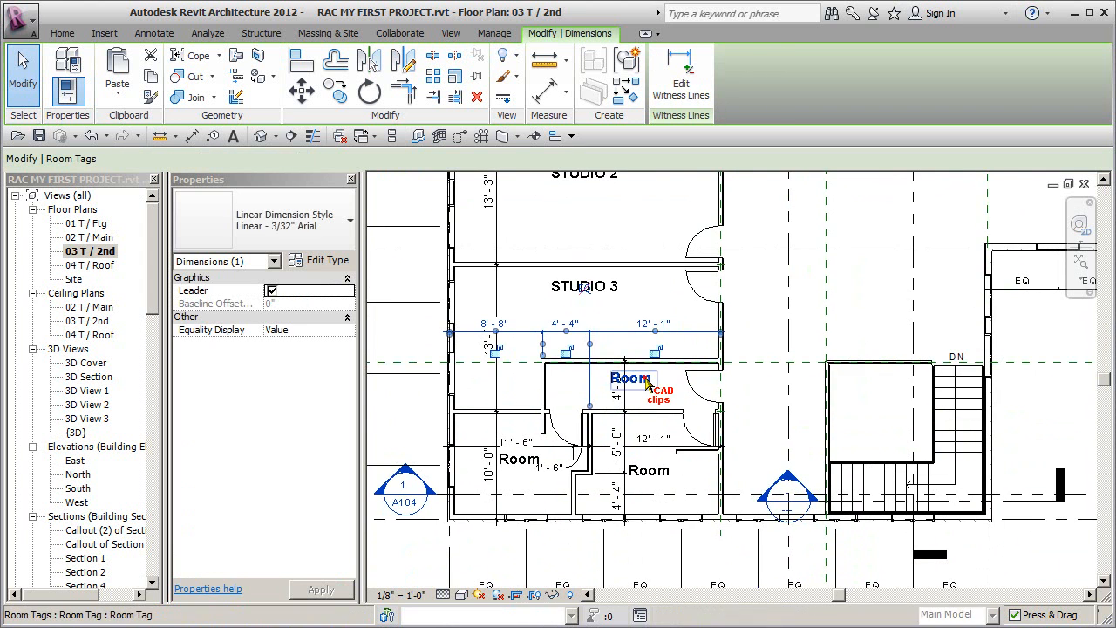
{"action": "double_click", "coordinate": [647, 378]}
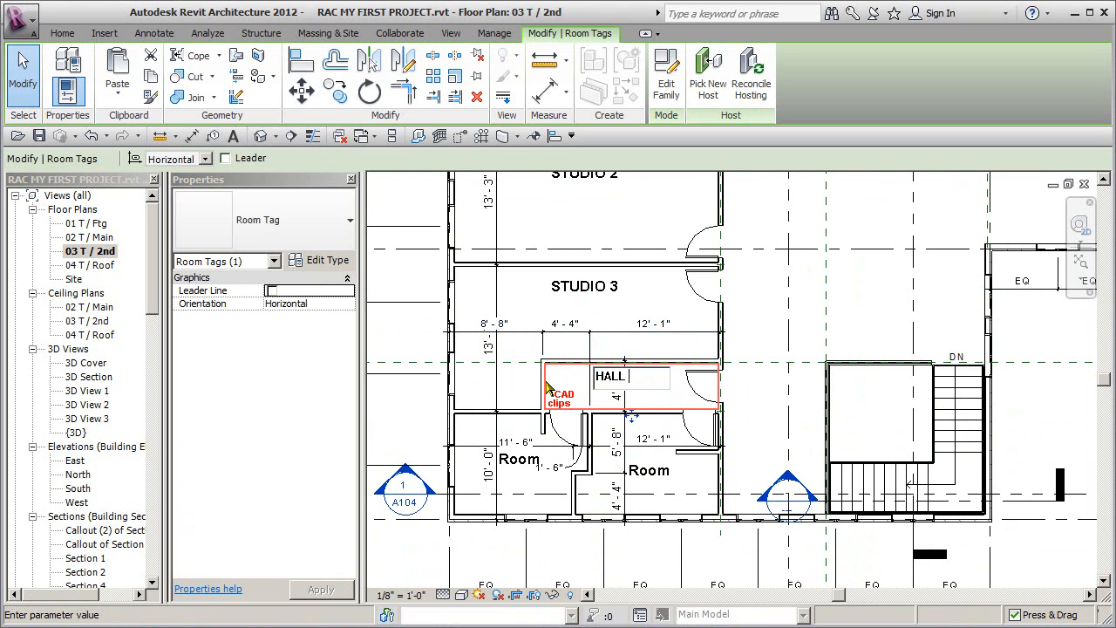
{"action": "left_click", "coordinate": [531, 462]}
{"action": "double_click", "coordinate": [535, 457]}
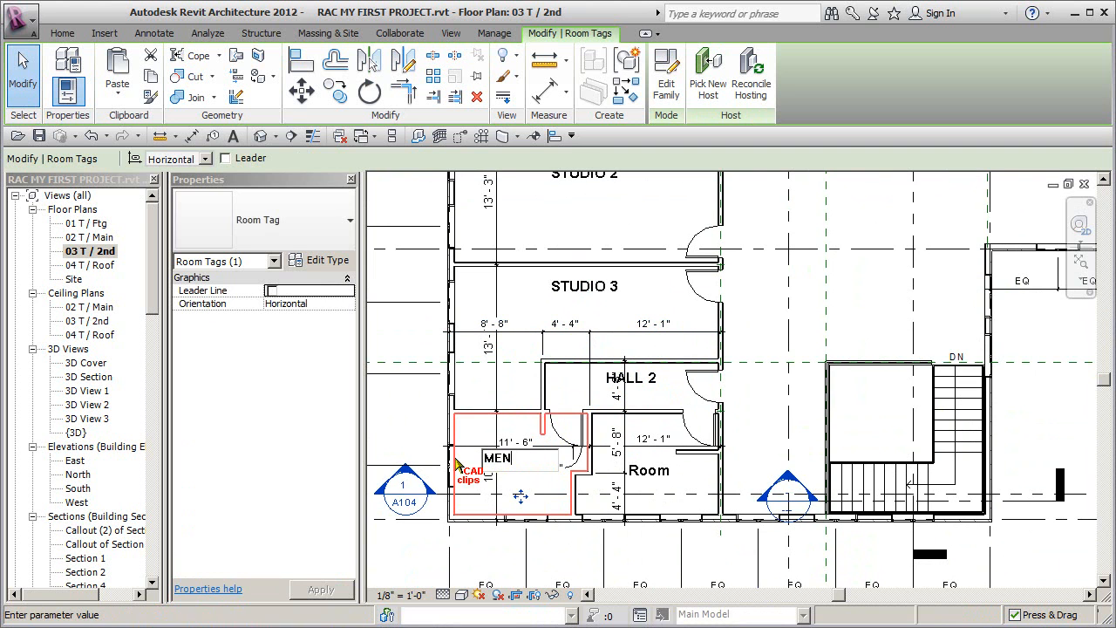
{"action": "type", "text": "MEN 2"}
Rename the room beside MEN 2, below HALL 2, as WOMEN 2 in its tag and finish the edit
{"action": "left_click", "coordinate": [649, 471]}
{"action": "double_click", "coordinate": [650, 469]}
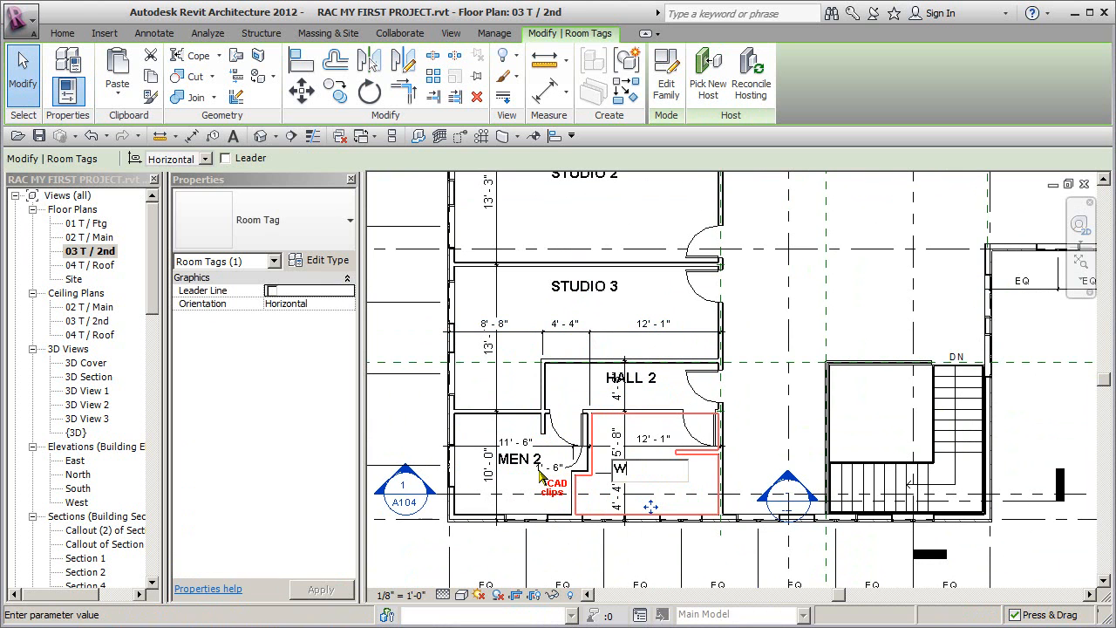
{"action": "left_click", "coordinate": [768, 414]}
{"action": "left_click", "coordinate": [764, 415]}
Check the large open room's name on the 03 T / 2nd plan in Adobe Reader, return to Revit and rename its tag TRAINING ROOM
{"action": "scroll", "coordinate": [777, 427], "scroll_direction": "down", "scroll_amount": 1}
{"action": "middle_click_drag", "start_coordinate": [774, 422], "coordinate": [654, 439]}
{"action": "scroll", "coordinate": [661, 442], "scroll_direction": "down", "scroll_amount": 1}
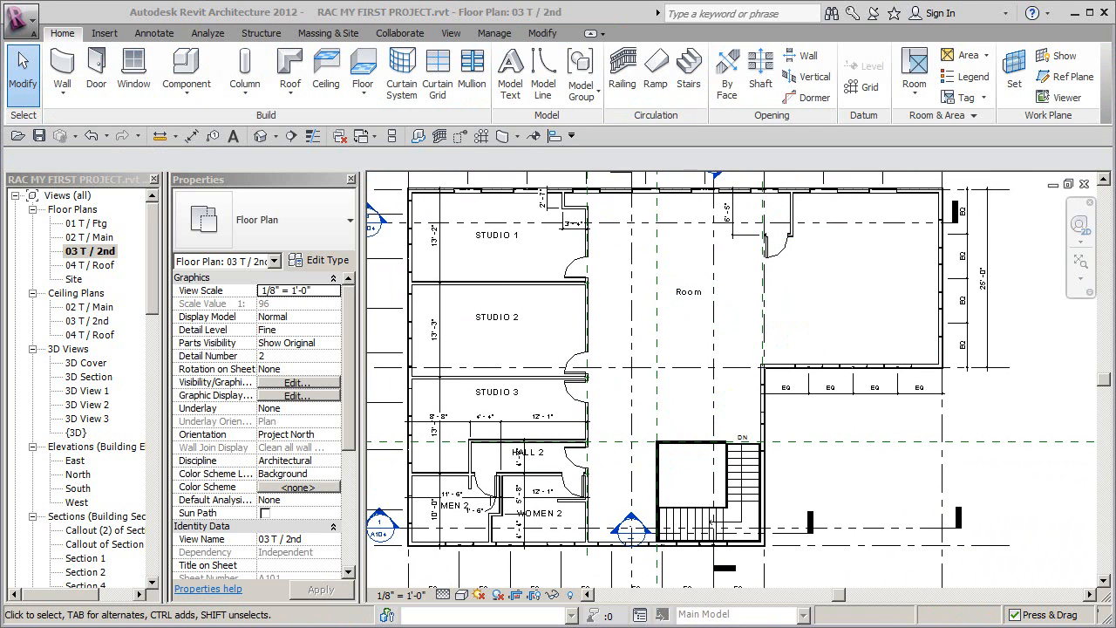
{"action": "key", "text": "alt+Tab"}
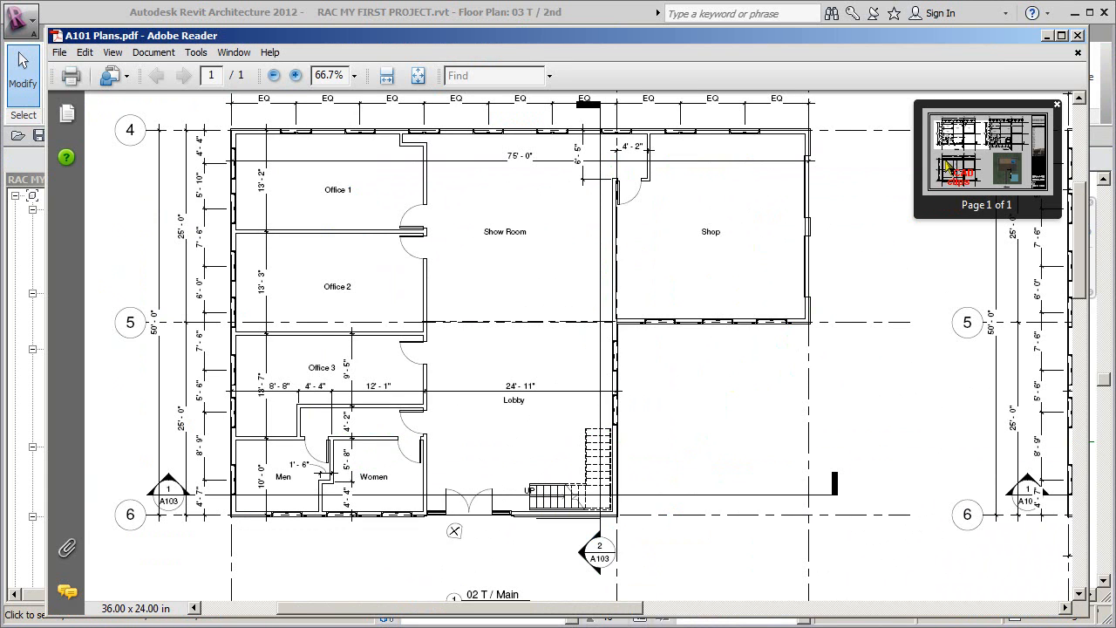
{"action": "left_click_drag", "start_coordinate": [958, 141], "coordinate": [1005, 142]}
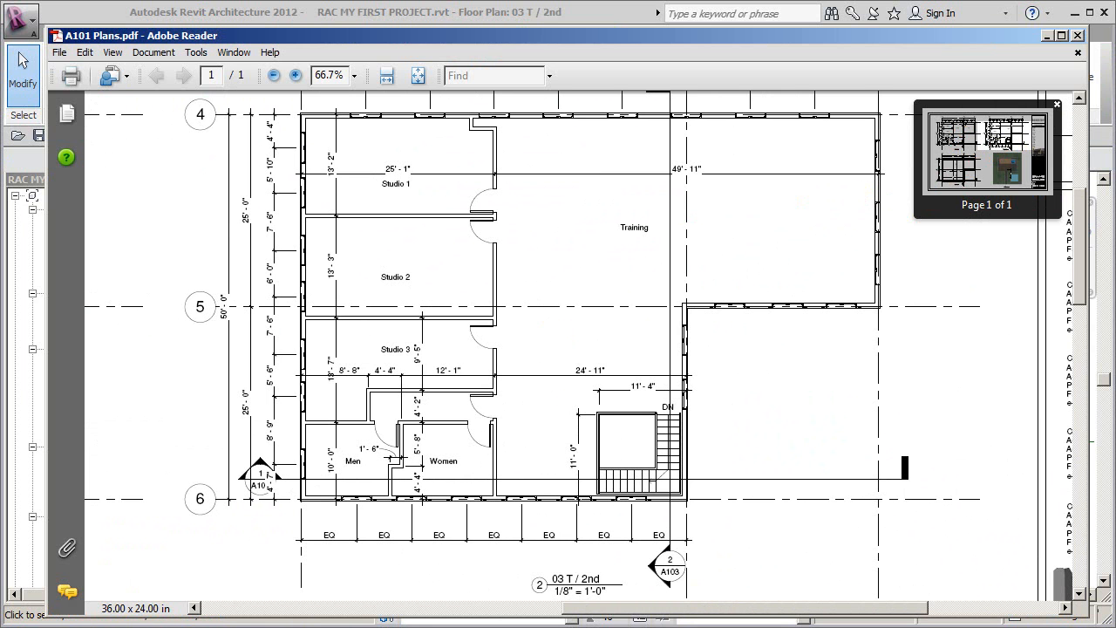
{"action": "key", "text": "alt+Tab"}
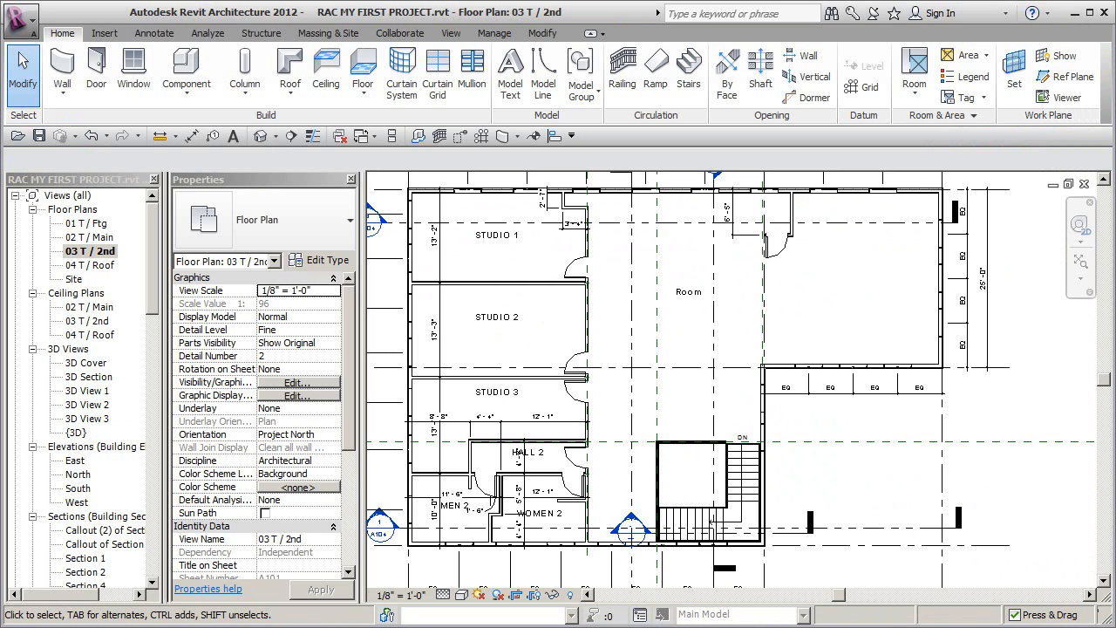
{"action": "left_click", "coordinate": [688, 295]}
{"action": "left_click", "coordinate": [672, 290]}
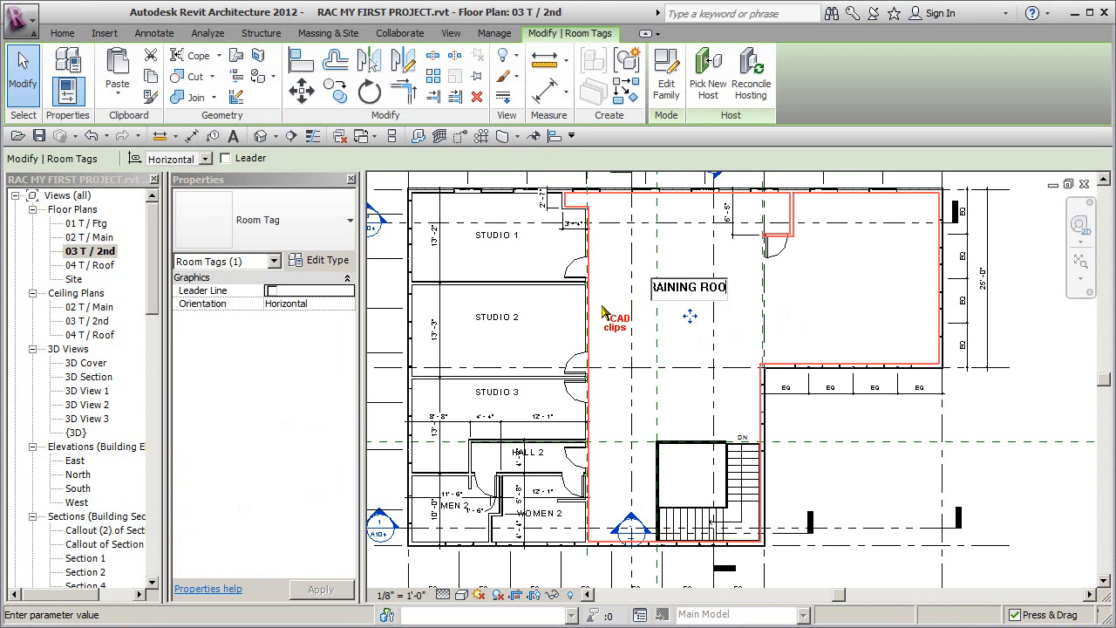
{"action": "left_click", "coordinate": [803, 297]}
{"action": "left_click", "coordinate": [804, 297]}
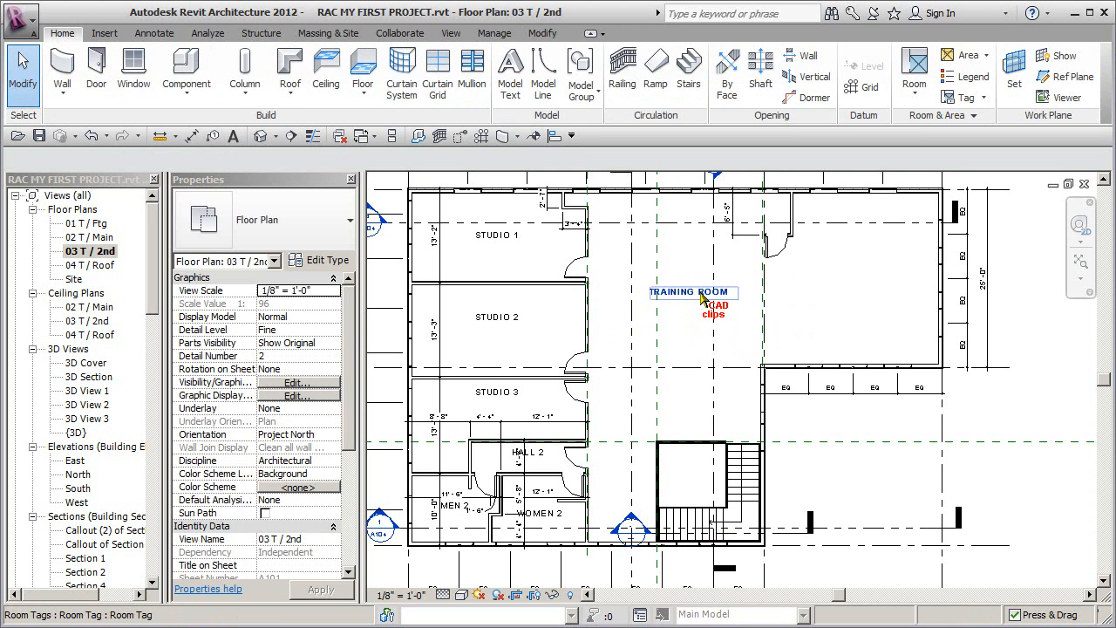
Move the TRAINING ROOM tag horizontally east to near grid line 2 and deselect it
{"action": "left_click", "coordinate": [700, 292]}
{"action": "left_click_drag", "start_coordinate": [689, 316], "coordinate": [741, 319]}
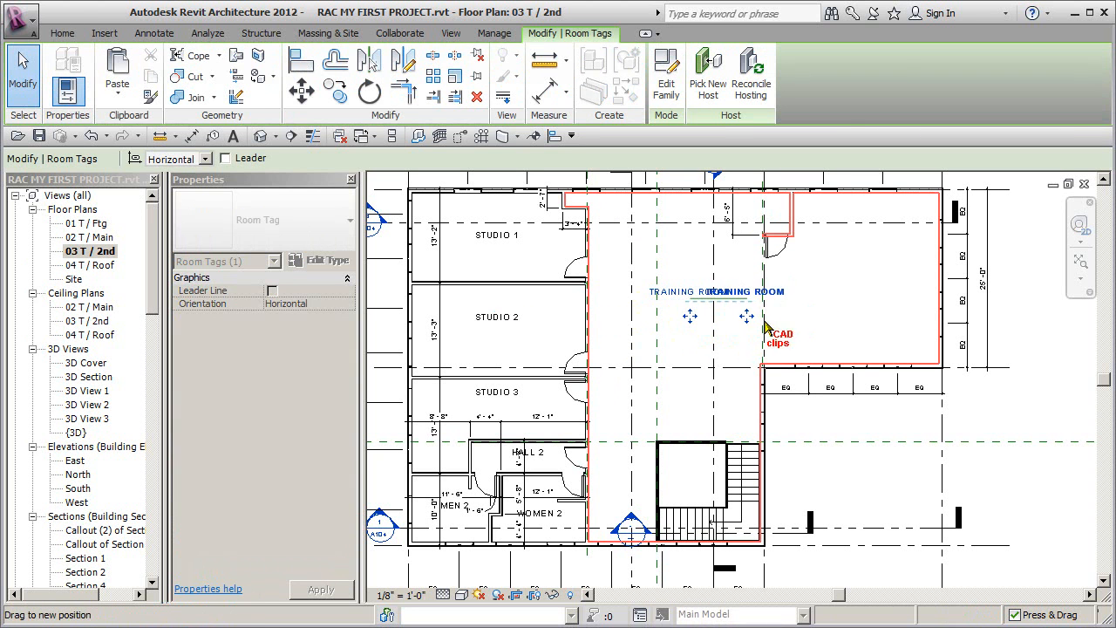
{"action": "left_click", "coordinate": [810, 325]}
{"action": "scroll", "coordinate": [811, 324], "scroll_direction": "down", "scroll_amount": 2}
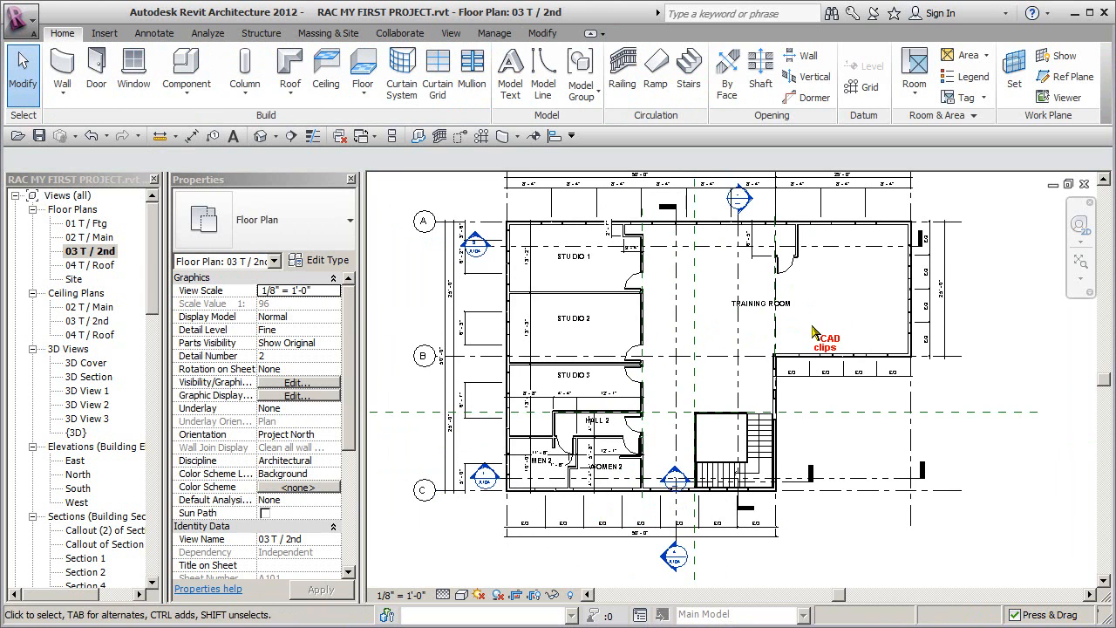
{"action": "scroll", "coordinate": [810, 336], "scroll_direction": "up", "scroll_amount": 3}
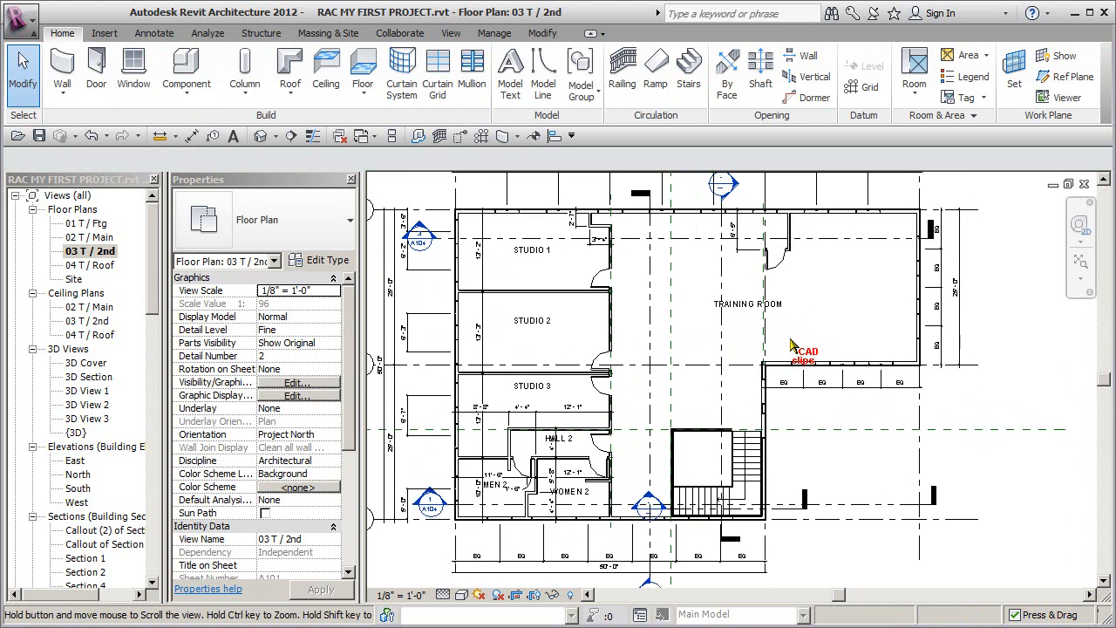
{"action": "middle_click_drag", "start_coordinate": [808, 360], "coordinate": [818, 385]}
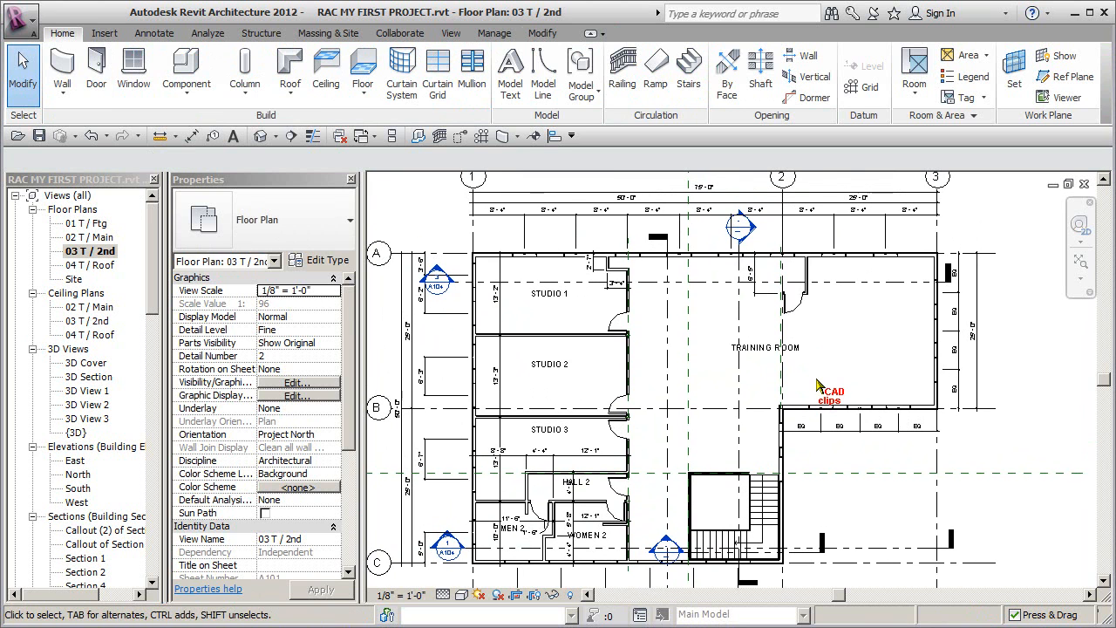